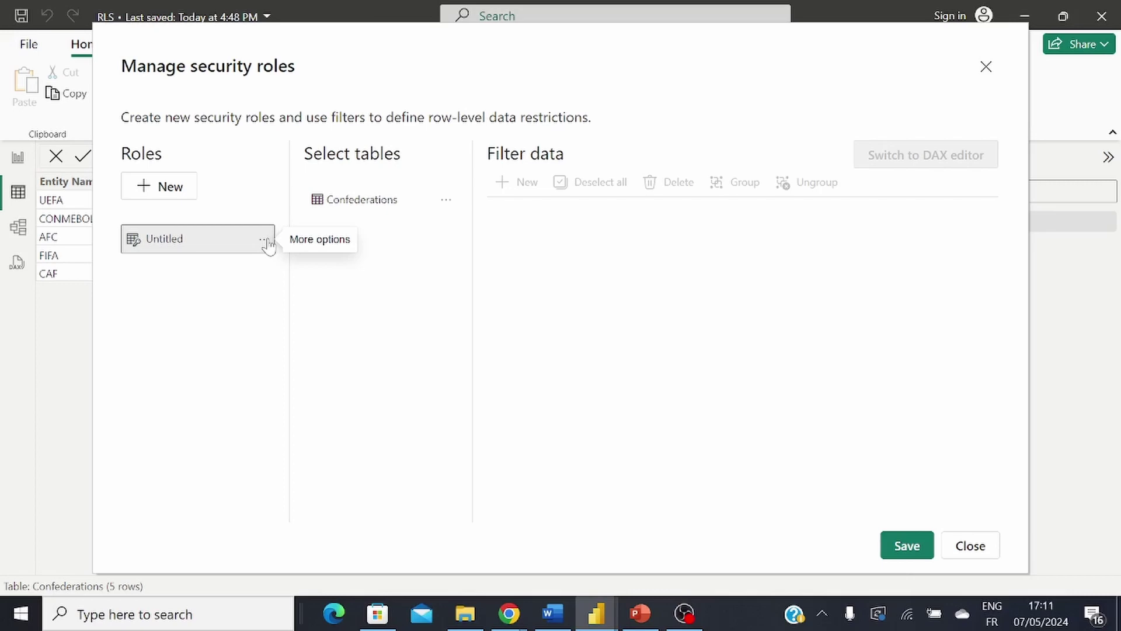
Step: Rename the untitled role to UEFA and open a DAX filter for the Confederations table
left_click(266, 241)
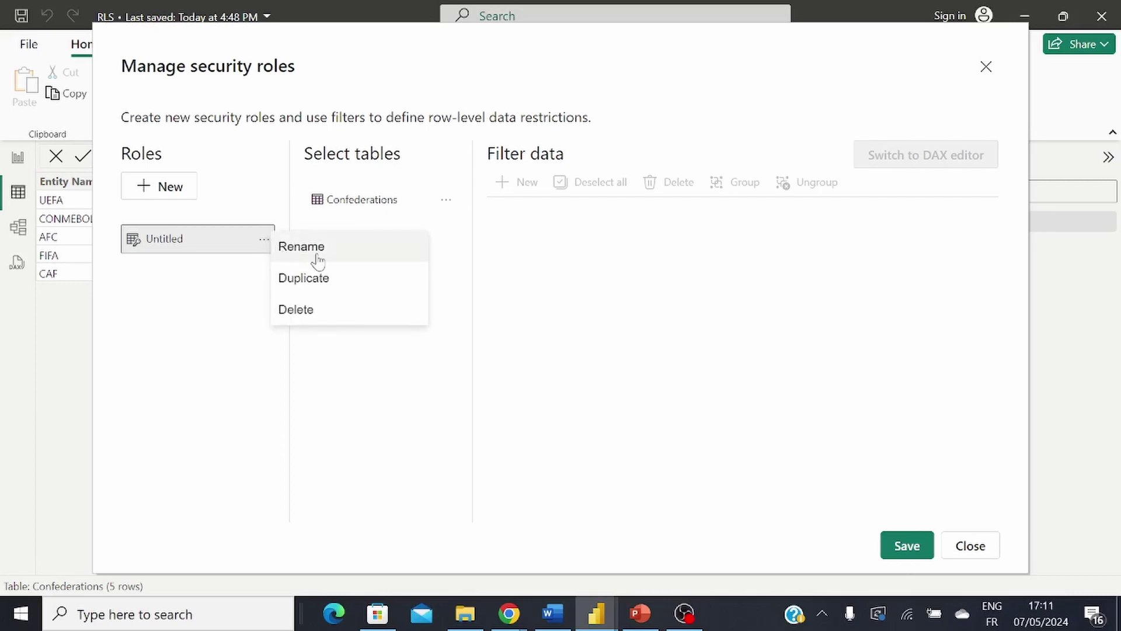
left_click(315, 252)
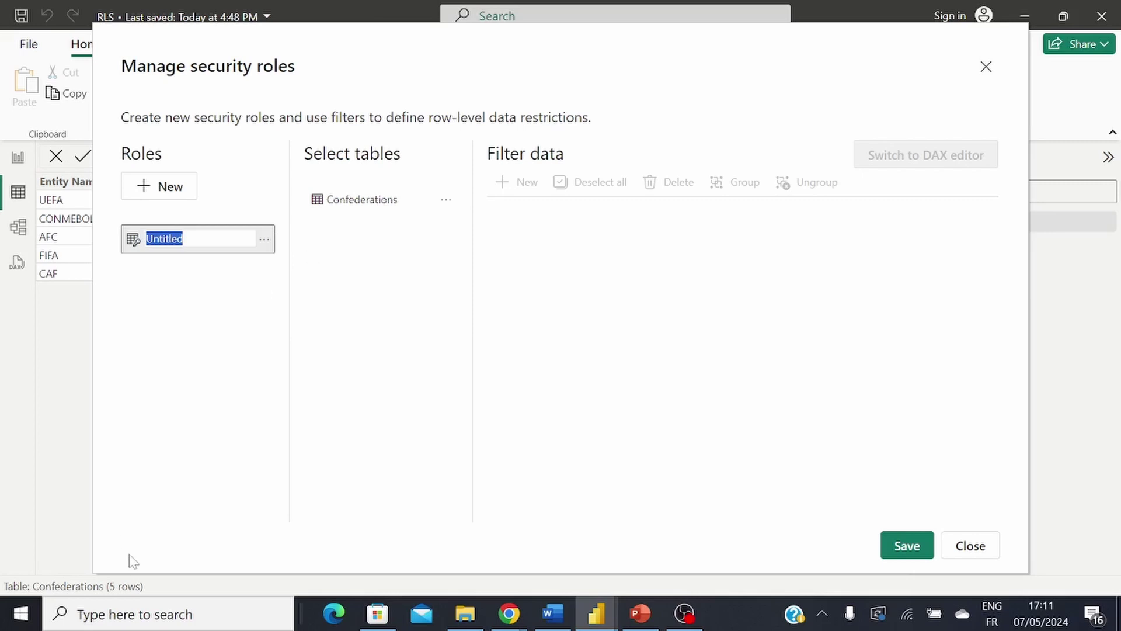
type("UEFA")
key("Return")
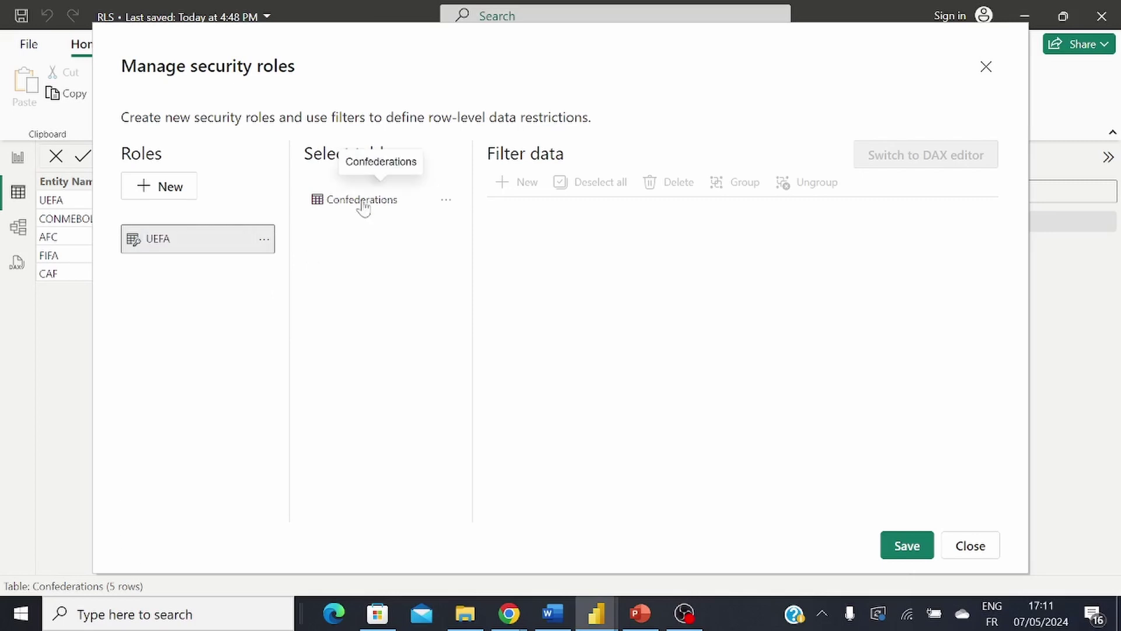
left_click(362, 201)
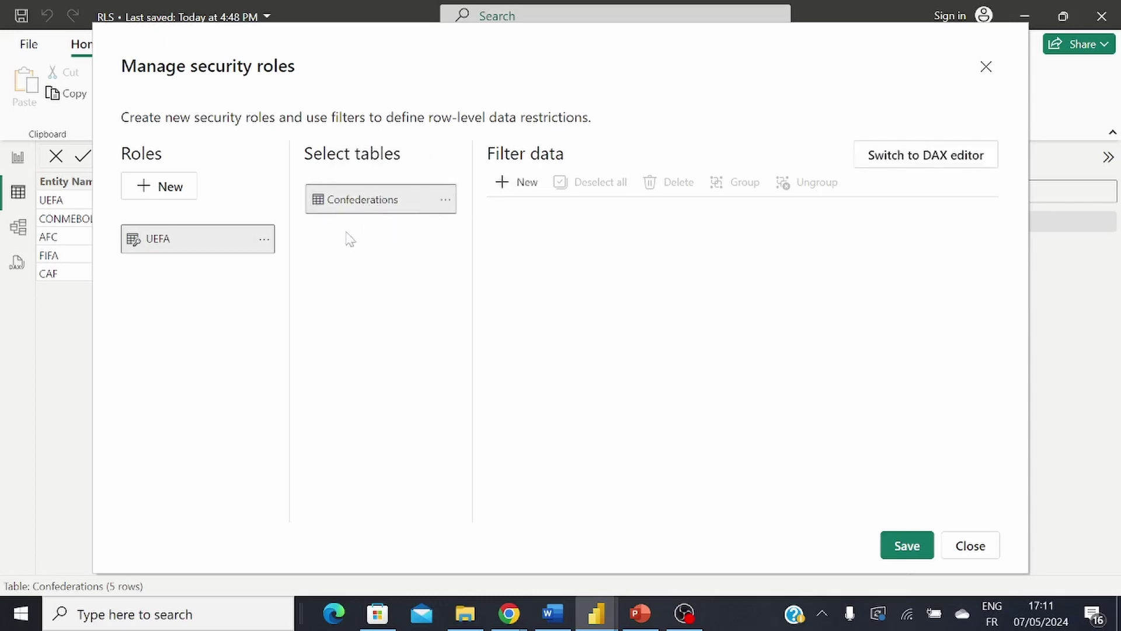
left_click(926, 169)
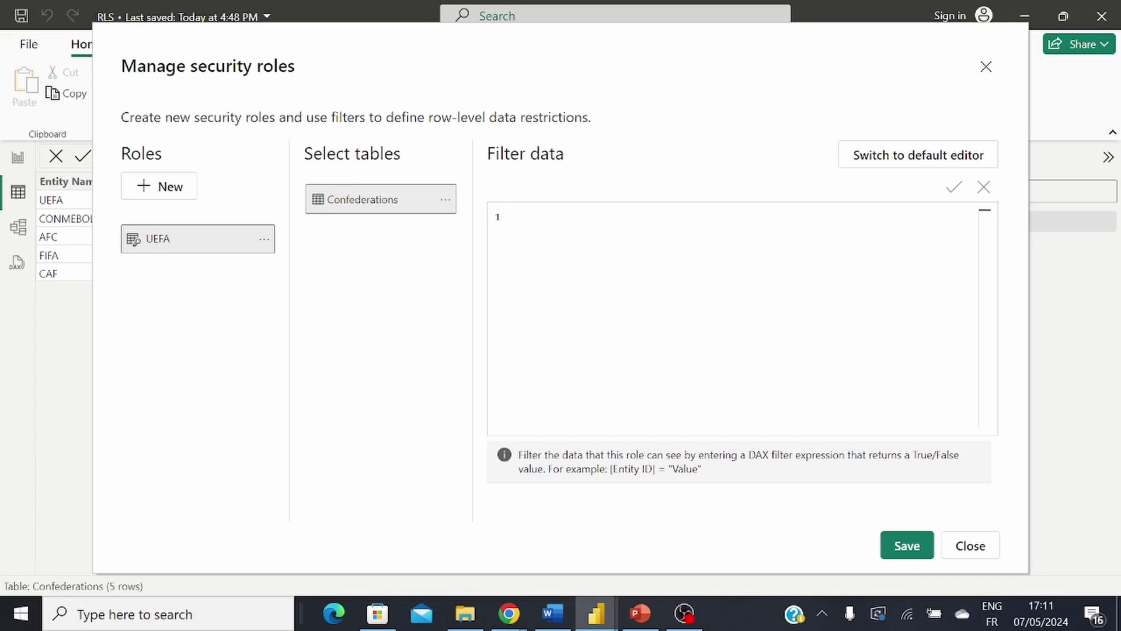
Step: Enter the filter Confederations[Entity Name] = "UEFA", fixing a stray 3, and save the role
type("Con")
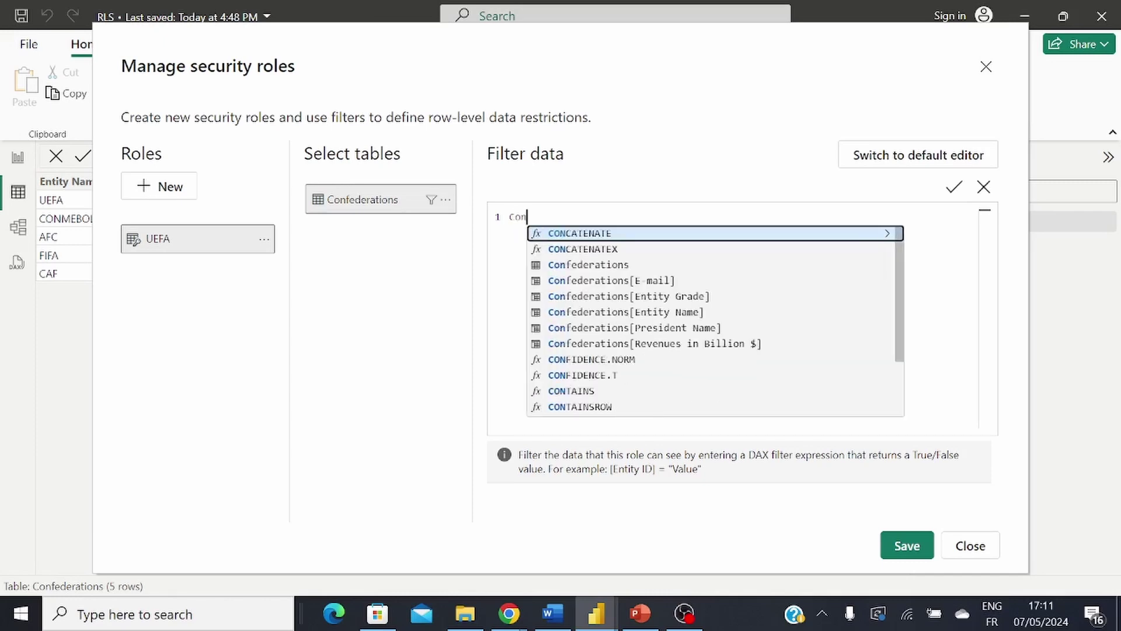
type("f")
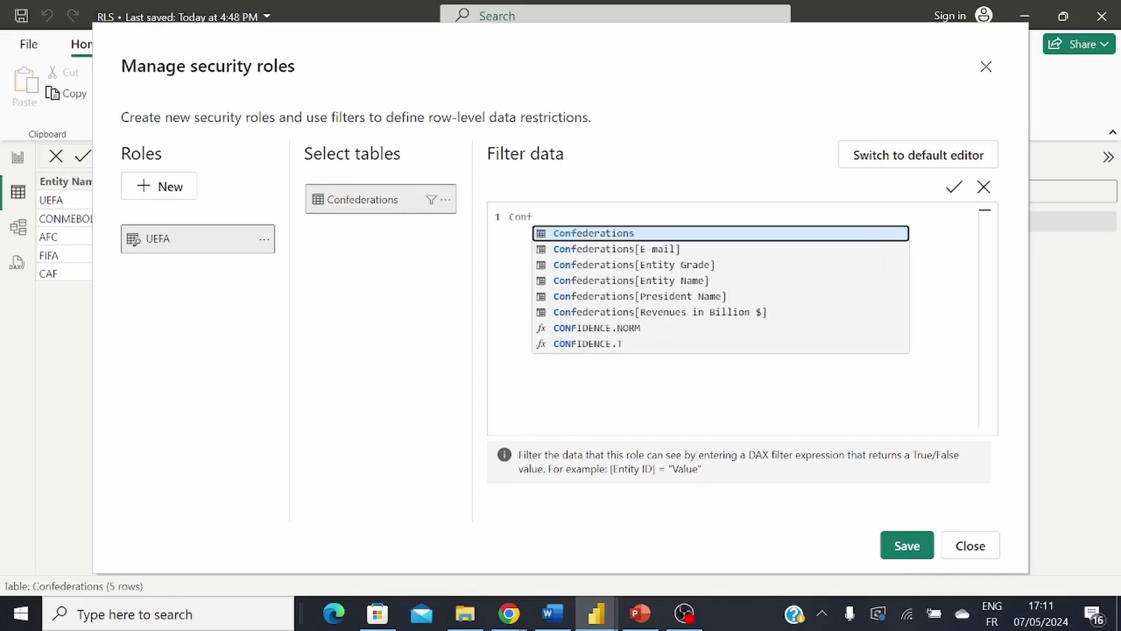
left_click(682, 283)
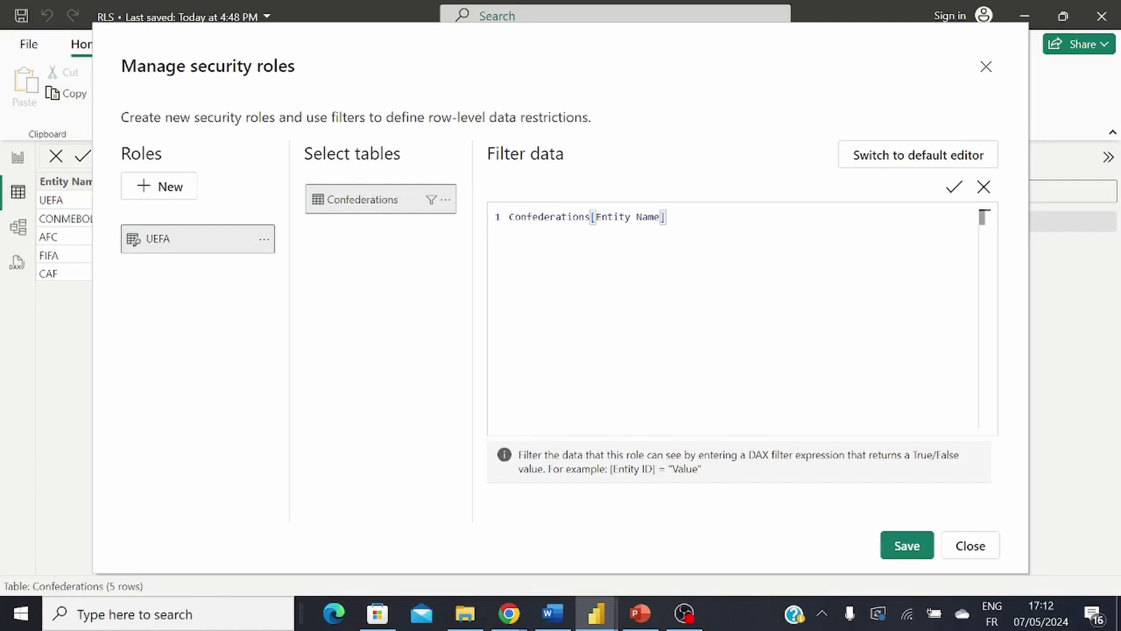
type("= \"UEFA3")
key("BackSpace")
type("\"")
left_click(907, 548)
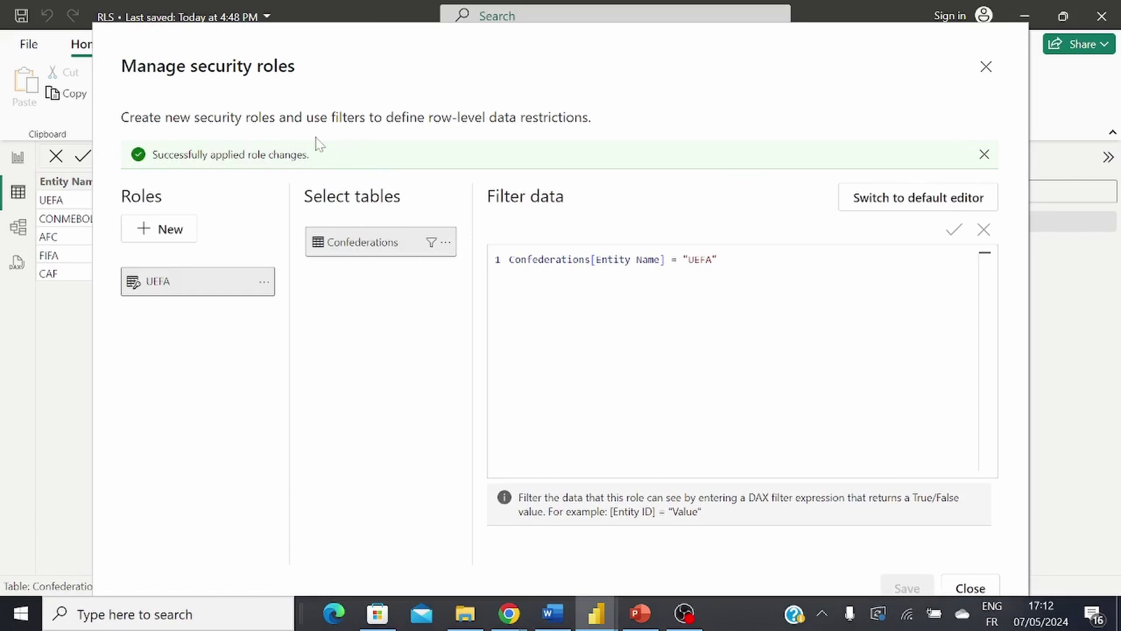
Step: Close the roles manager and apply View as with the UEFA role ticked
left_click(993, 590)
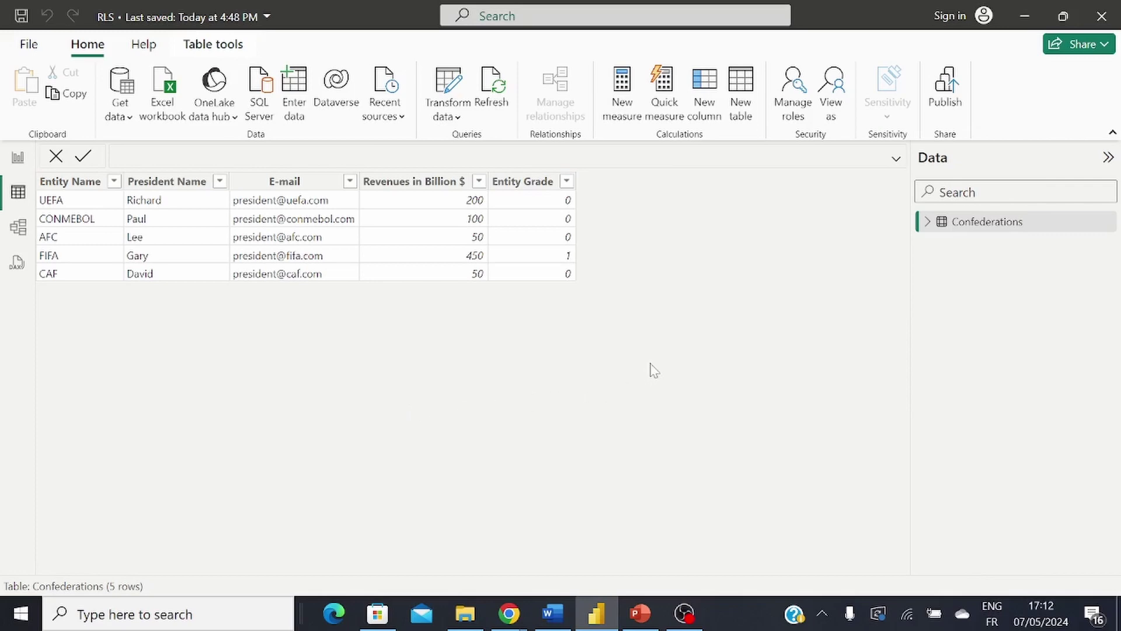
left_click(834, 104)
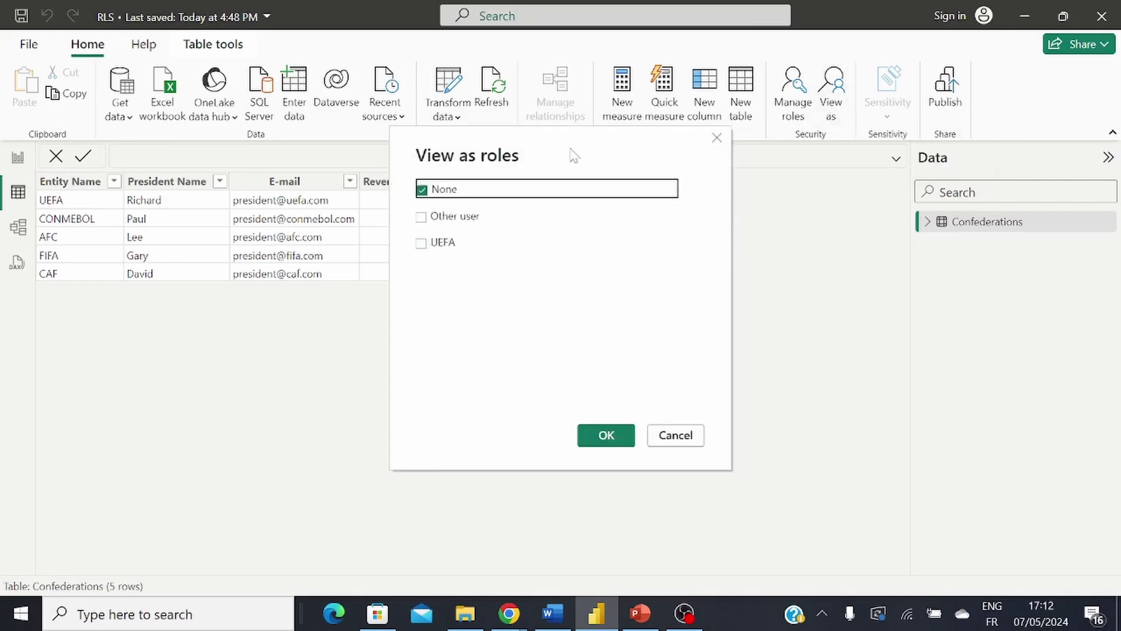
left_click_drag(562, 147, 792, 181)
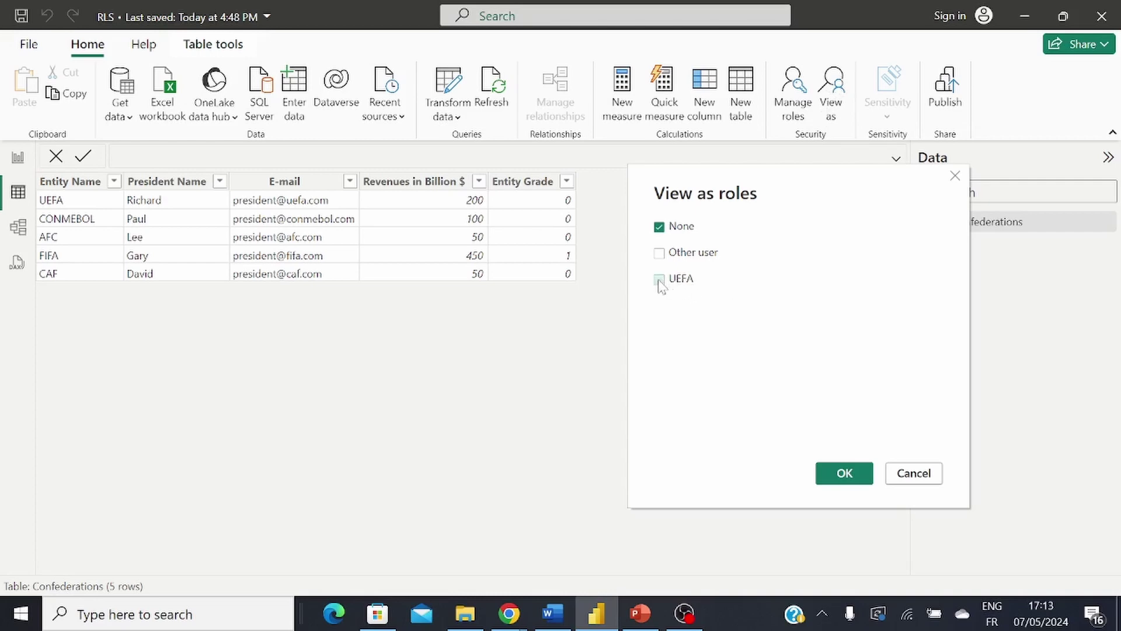
left_click(659, 279)
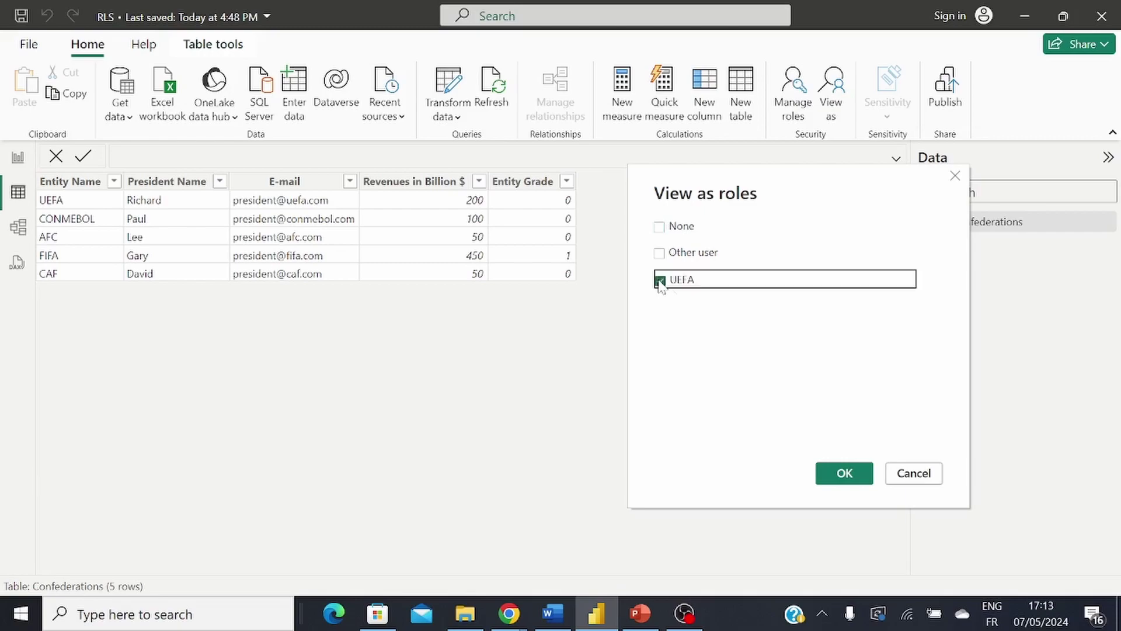
left_click(835, 477)
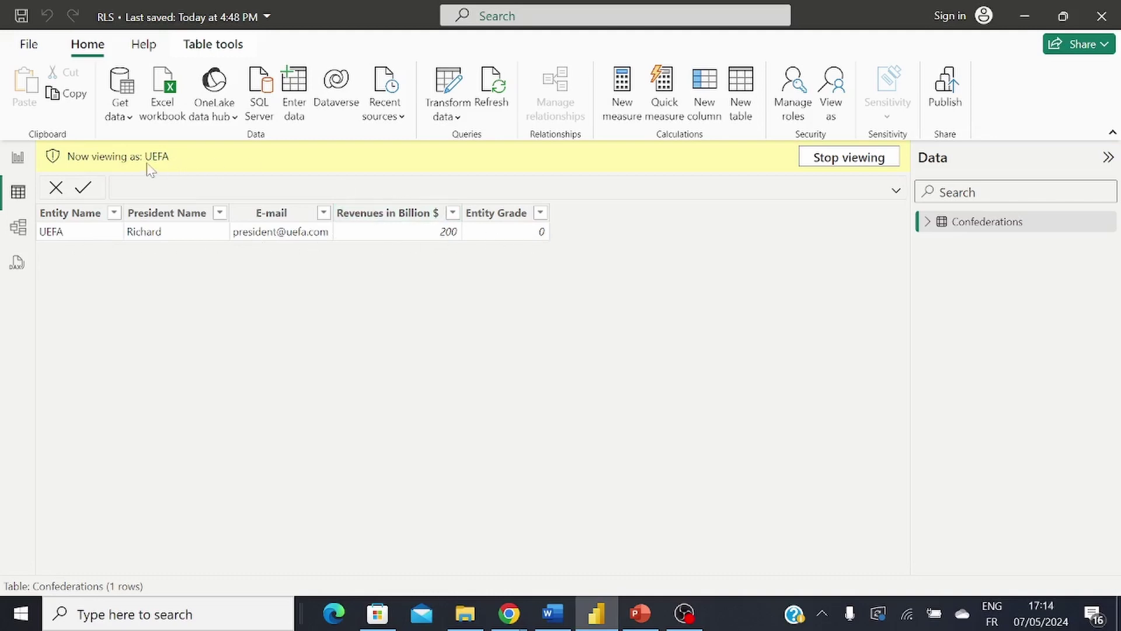
Step: Stop viewing as UEFA to bring back all five Confederations rows
left_click(839, 164)
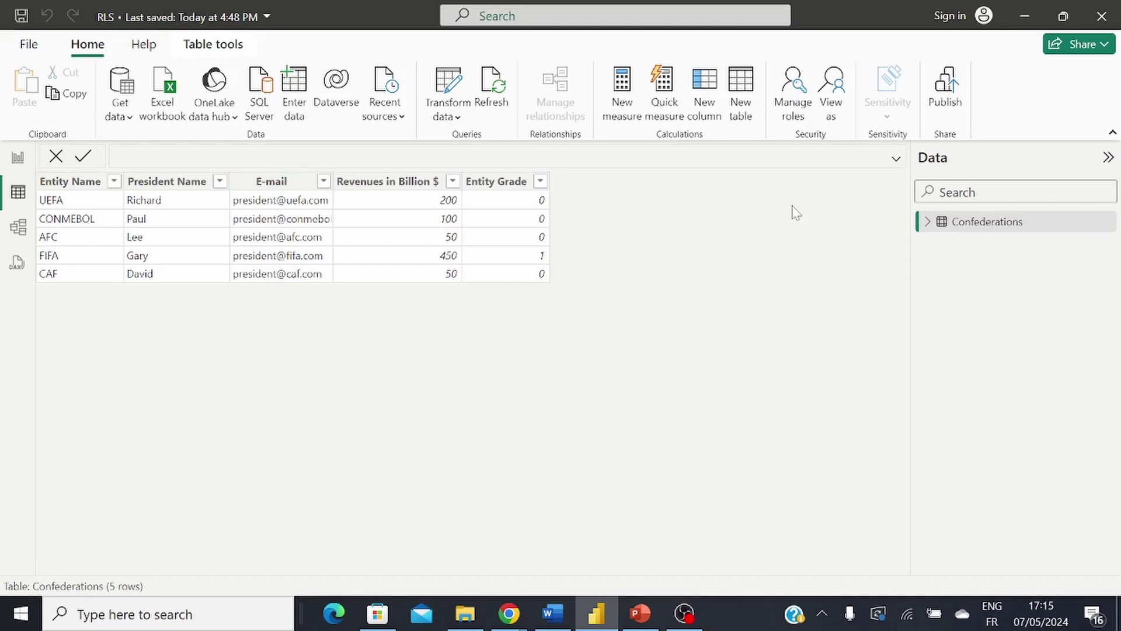
Step: Reopen Manage roles, add a new security role and name it Email
left_click(792, 107)
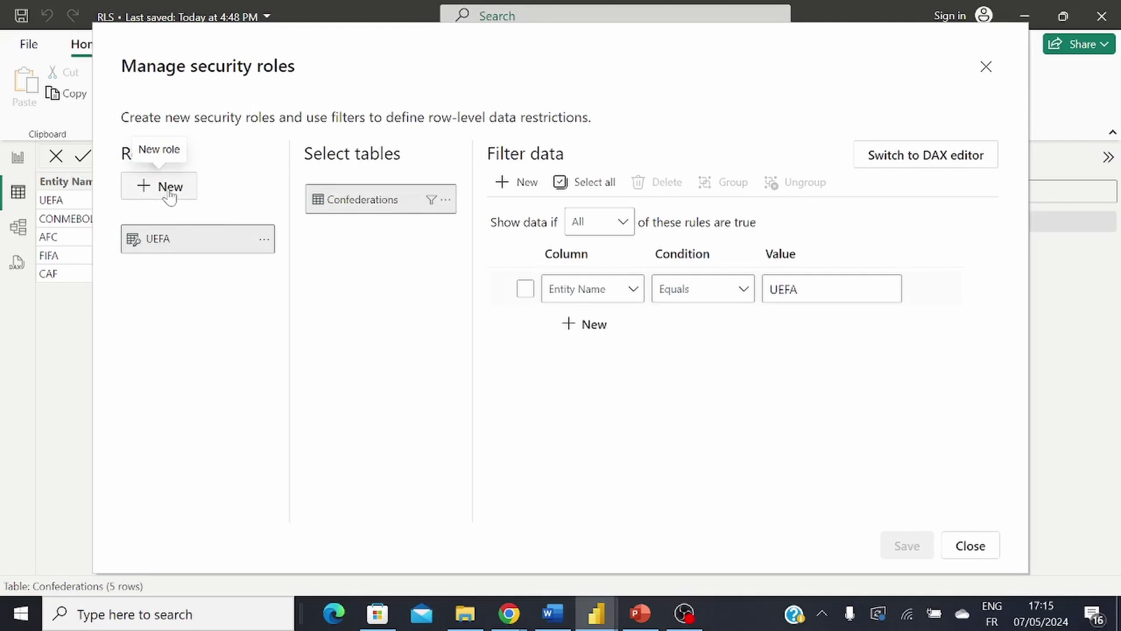
left_click(167, 189)
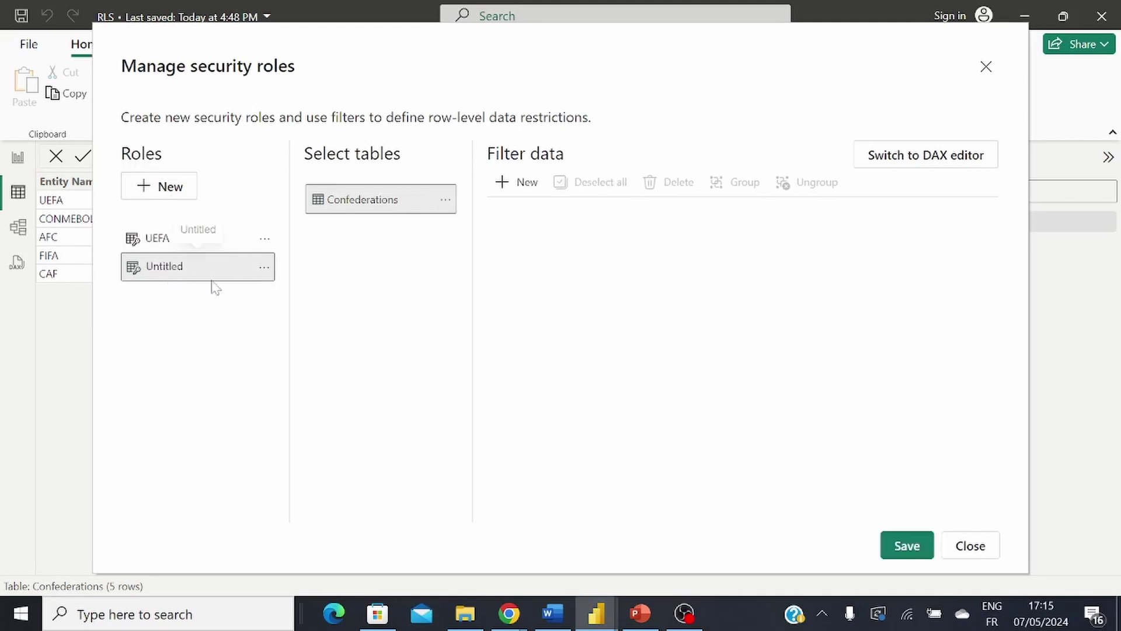
left_click(264, 272)
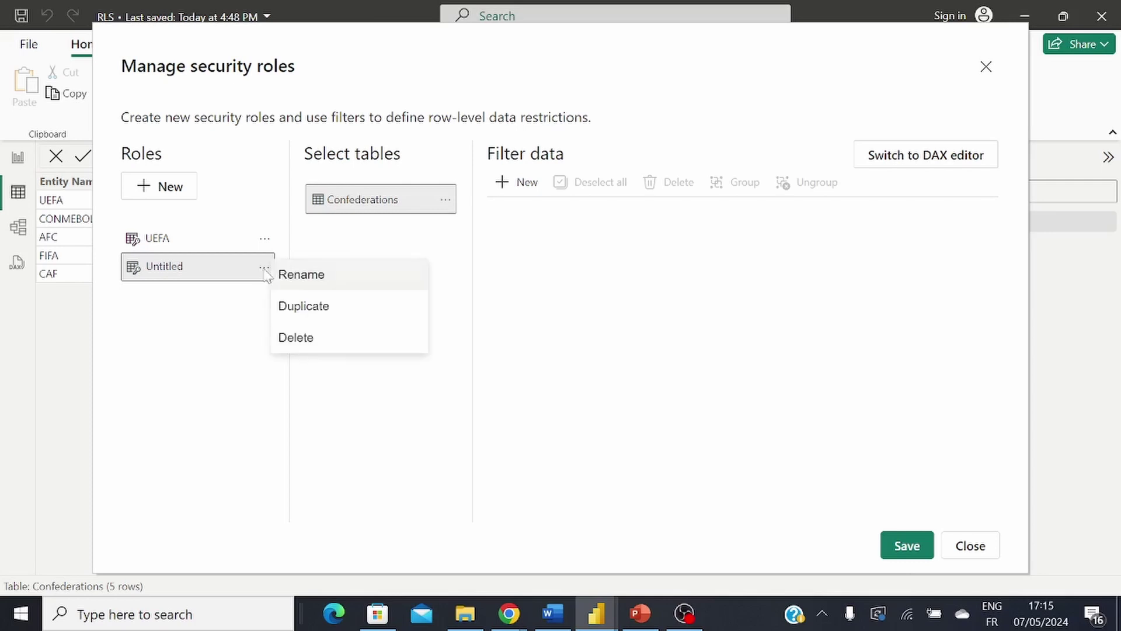
left_click(285, 278)
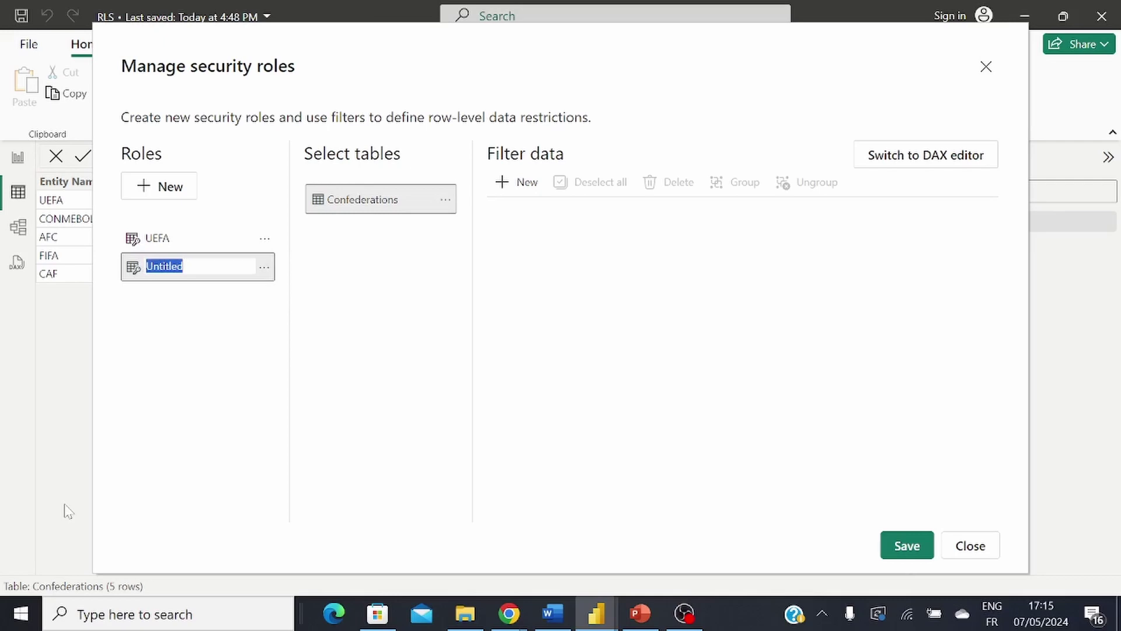
type("R")
type("E")
type("mail")
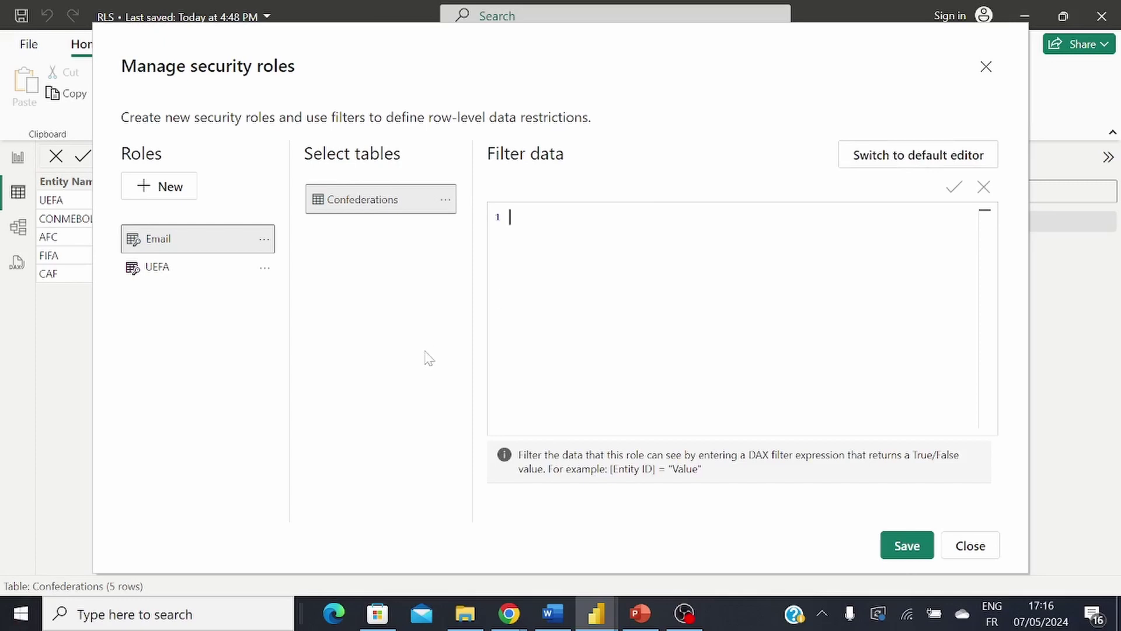
Step: Set the Email role's filter to Confederations[E-mail] = USERPRINCIPALNAME() and save it
type("Con")
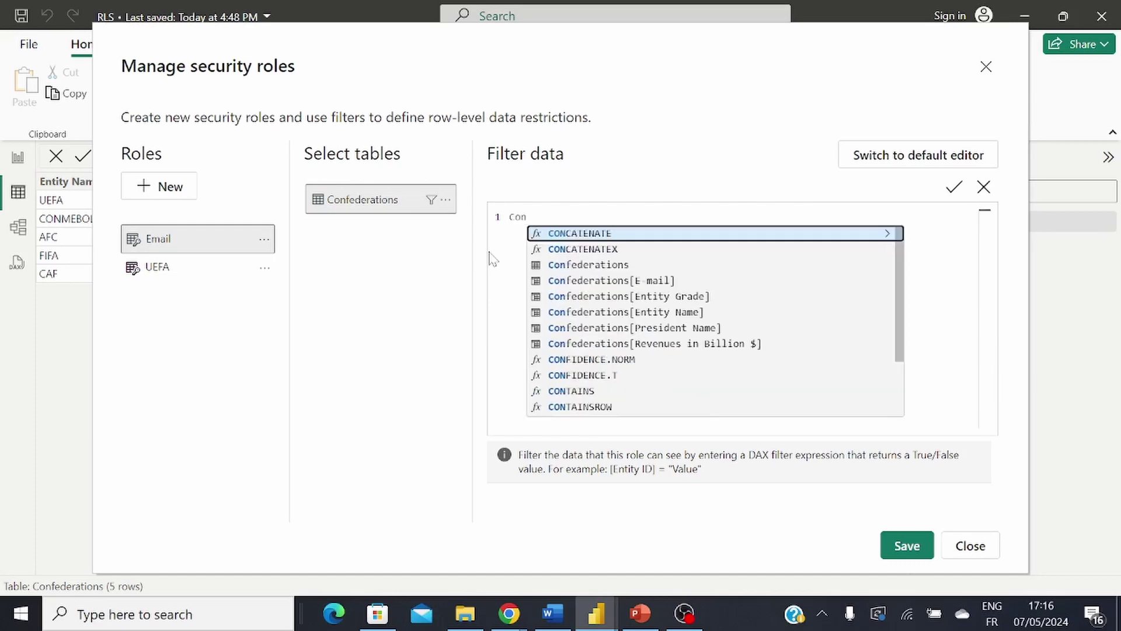
left_click(667, 281)
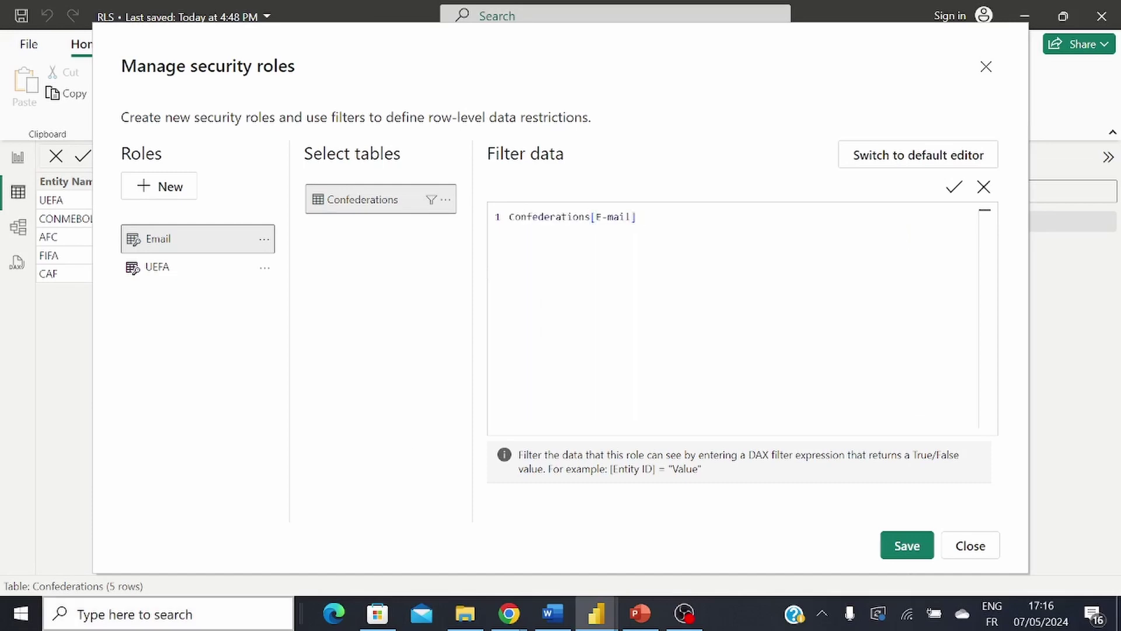
type("=")
type("User")
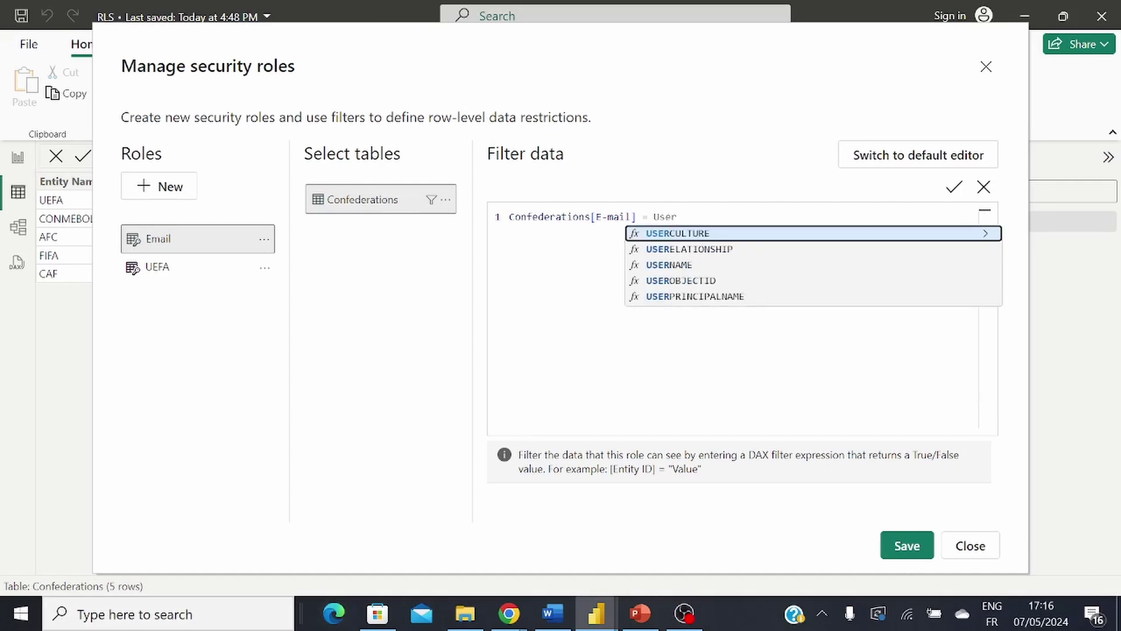
left_click(737, 297)
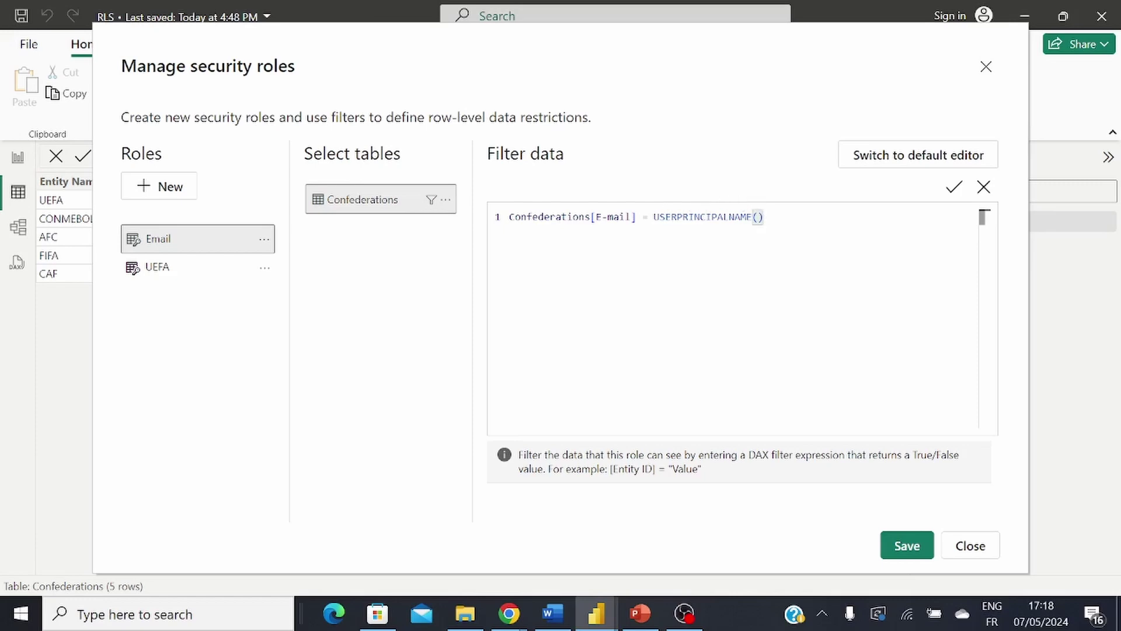
left_click(902, 545)
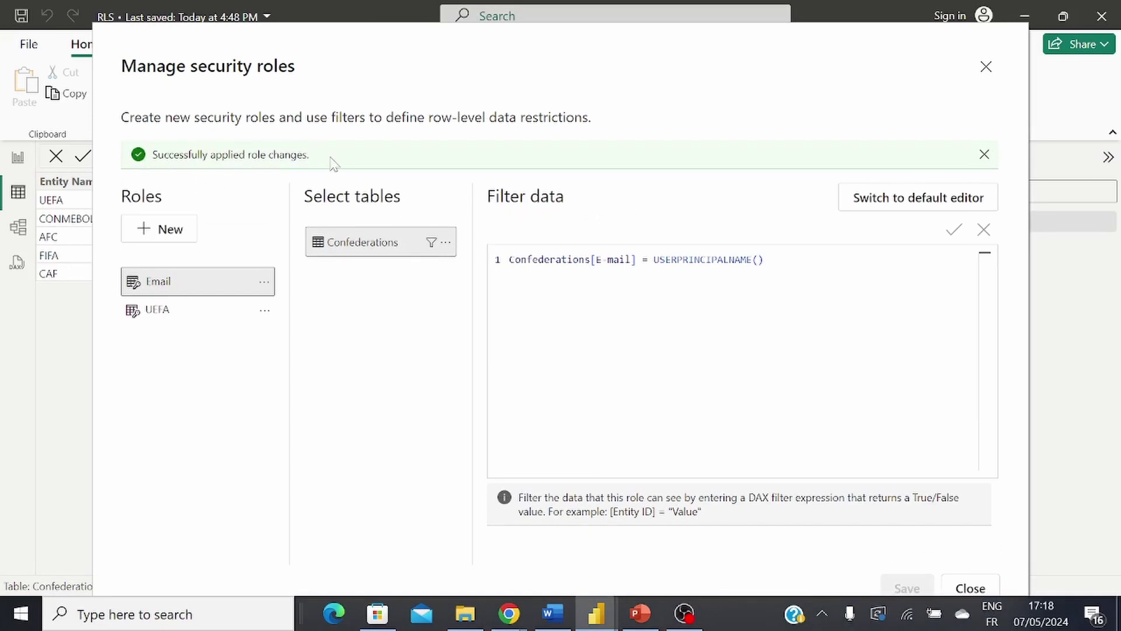
Step: Close the roles manager and view as the Email role, impersonating the AFC president's e-mail address
left_click(971, 589)
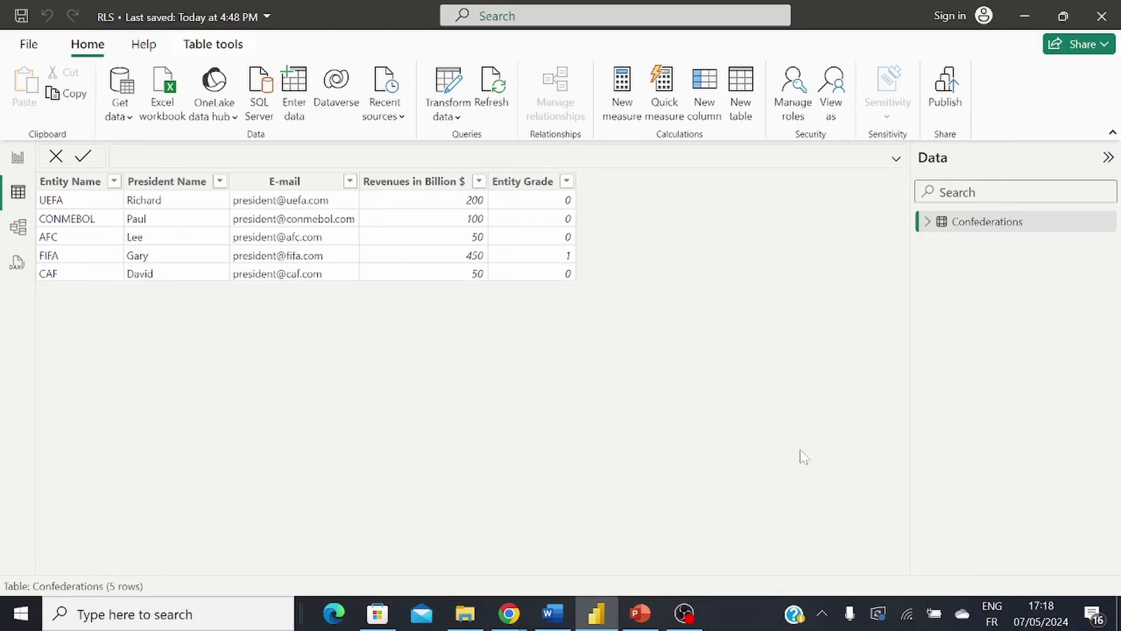
left_click(833, 103)
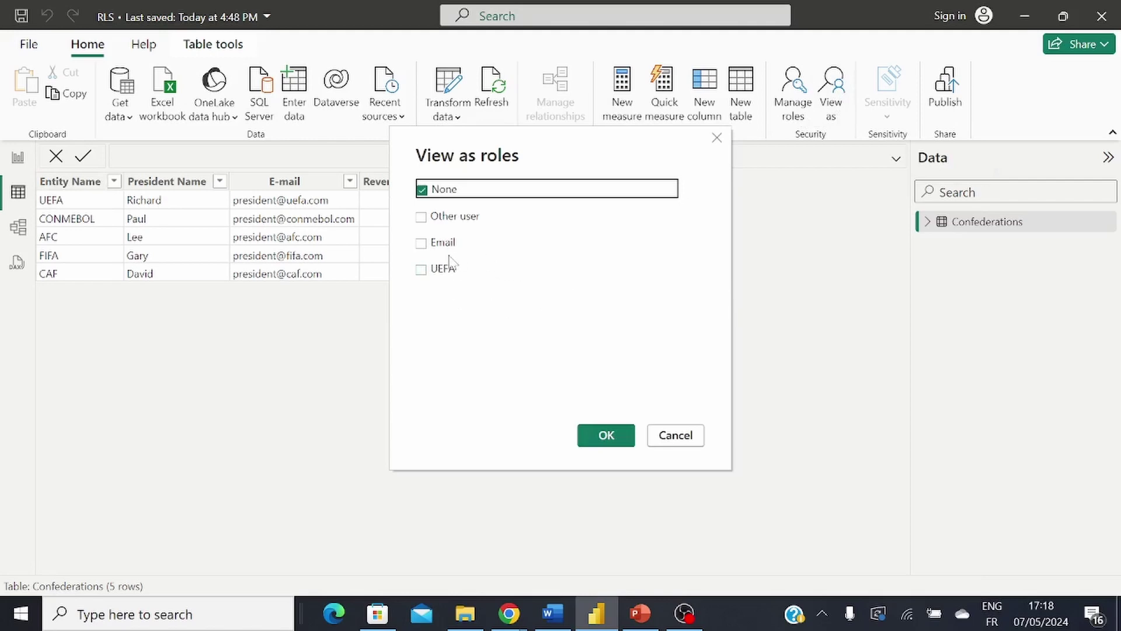
left_click(422, 241)
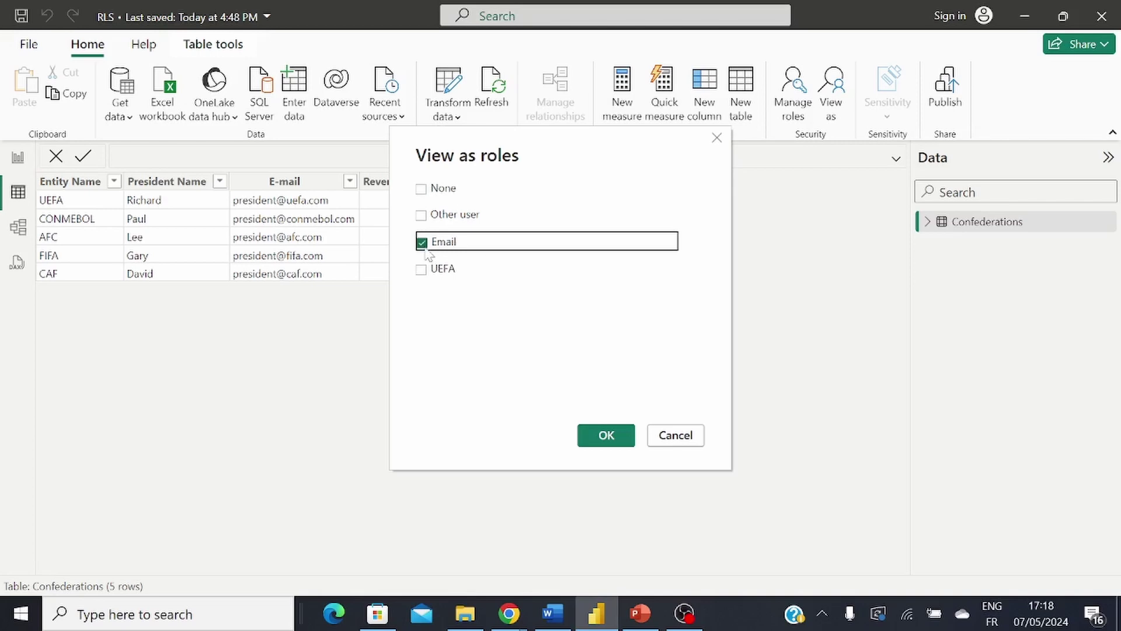
left_click(421, 215)
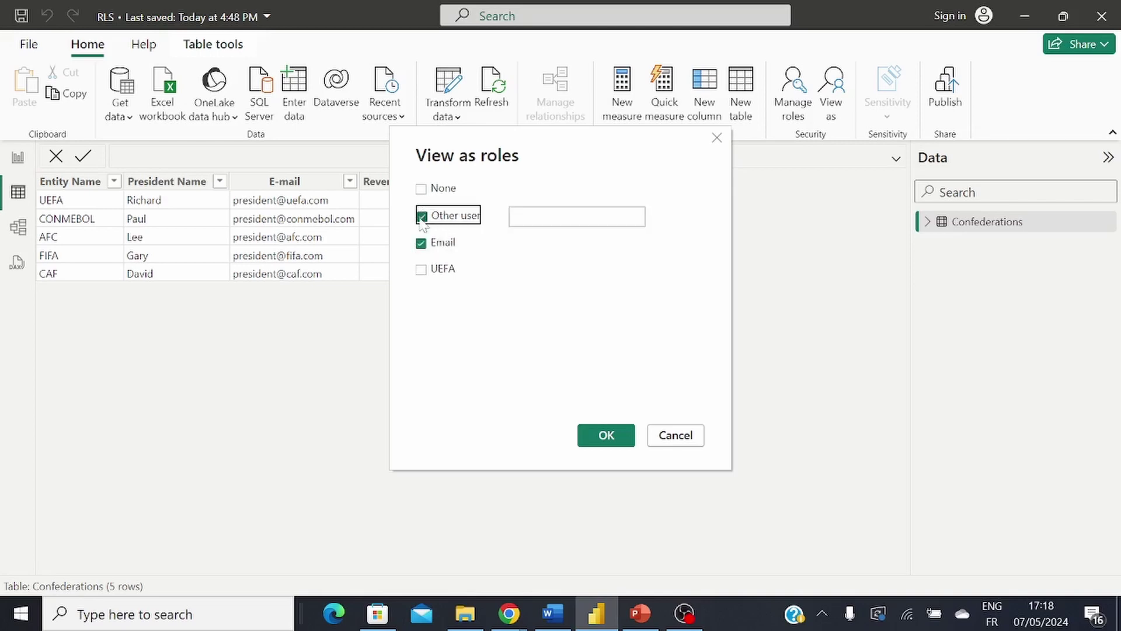
left_click(534, 219)
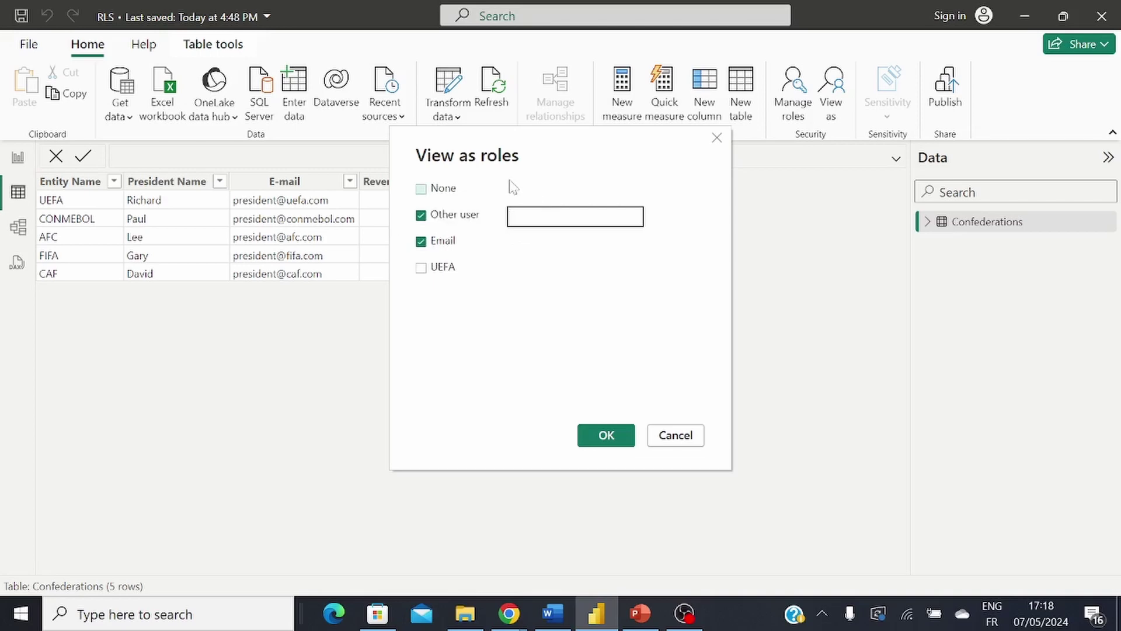
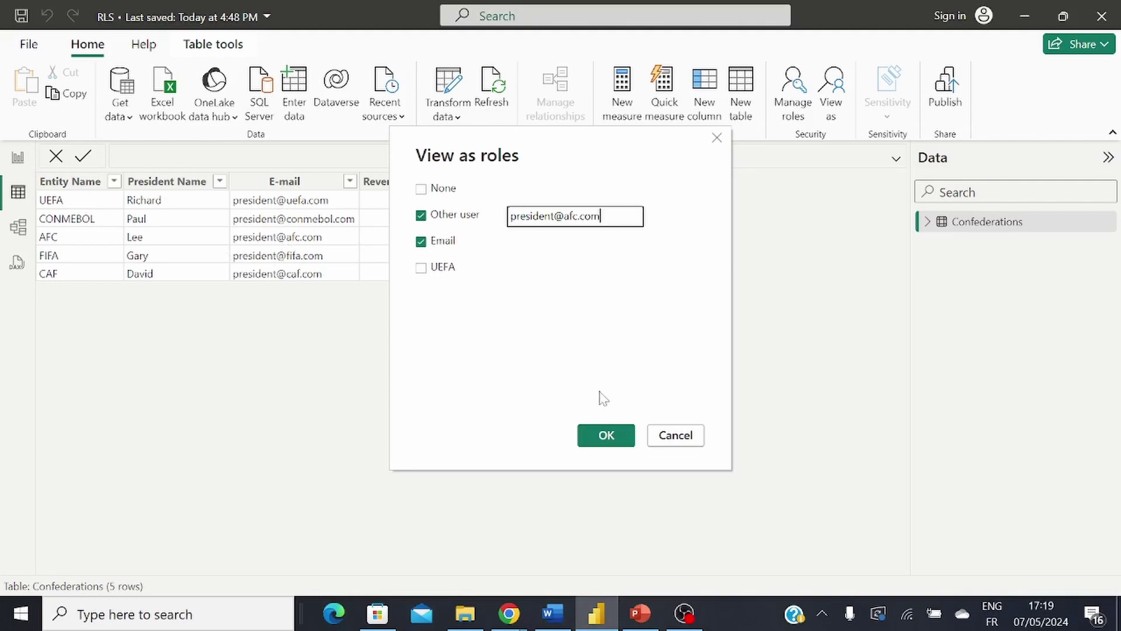
left_click(605, 442)
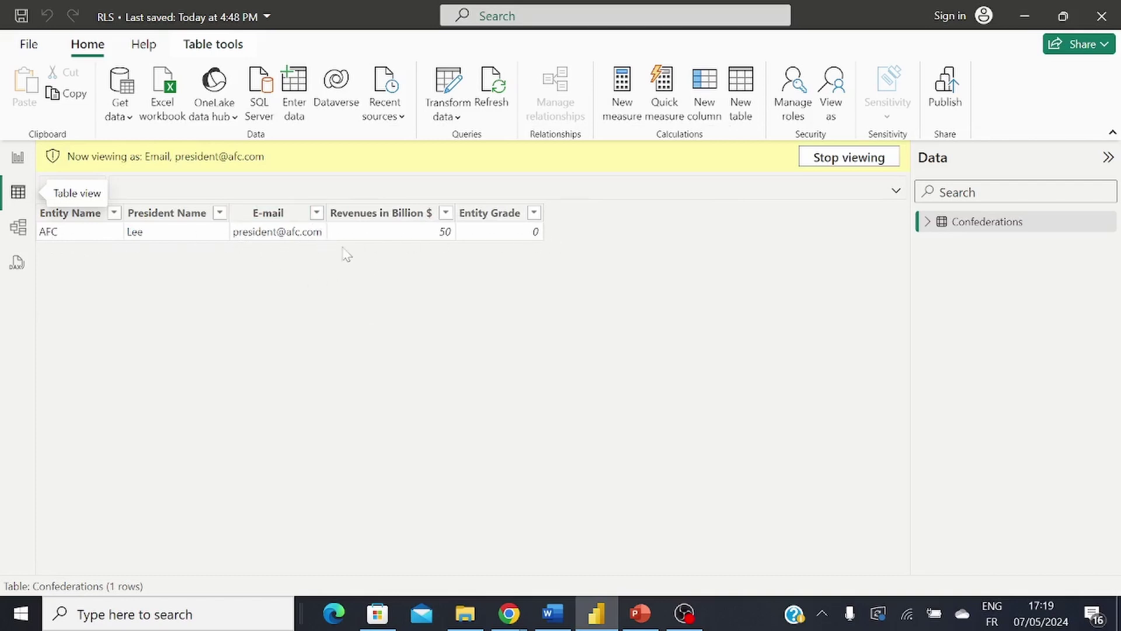
left_click(231, 216)
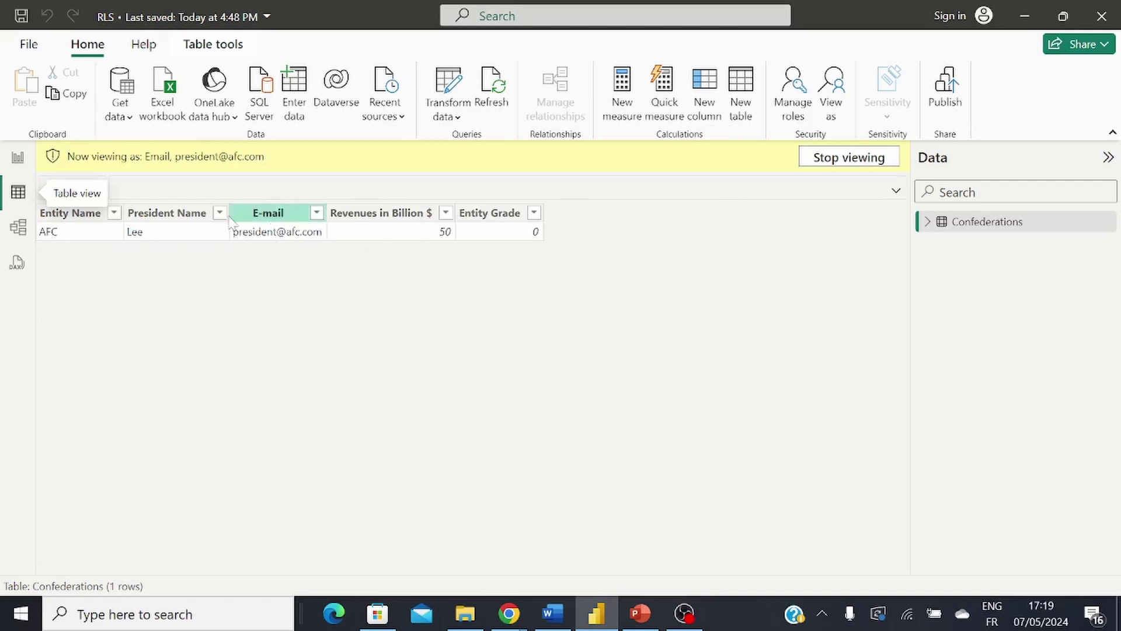
Step: Re-test the Email role with the CONMEBOL assistant's e-mail, getting zero rows, then stop viewing
left_click(841, 162)
left_click(830, 111)
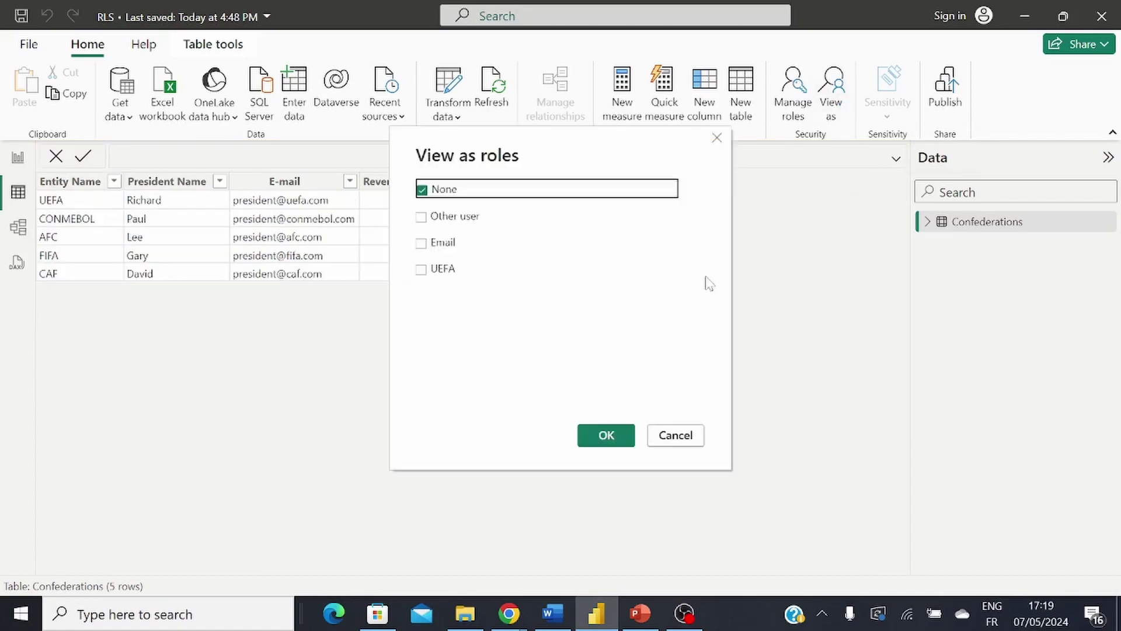
left_click(421, 243)
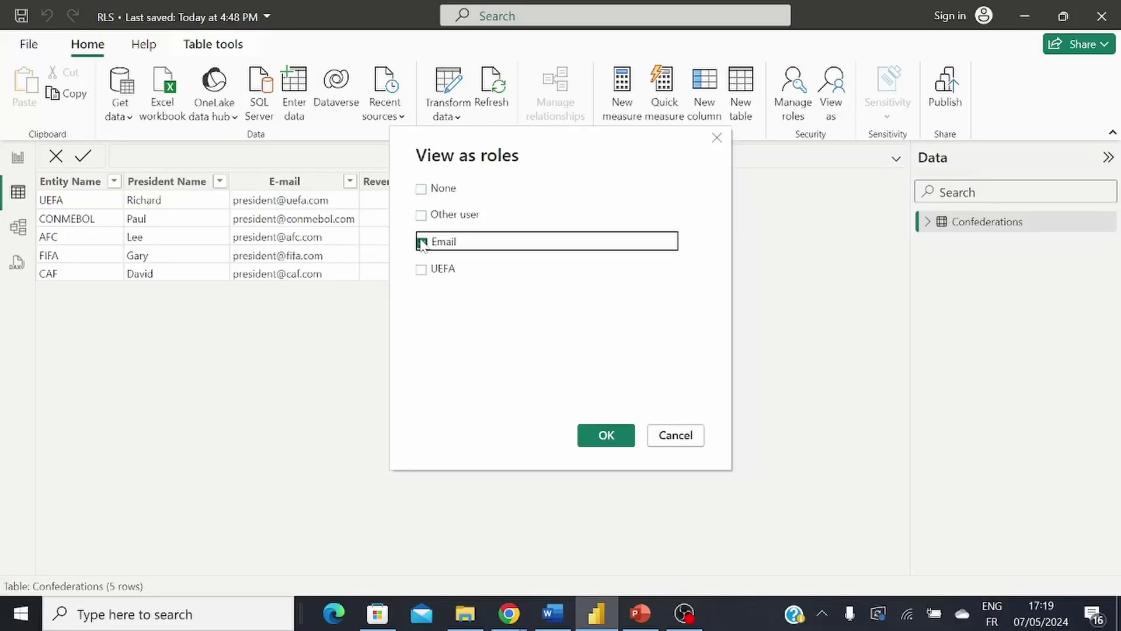
left_click(422, 216)
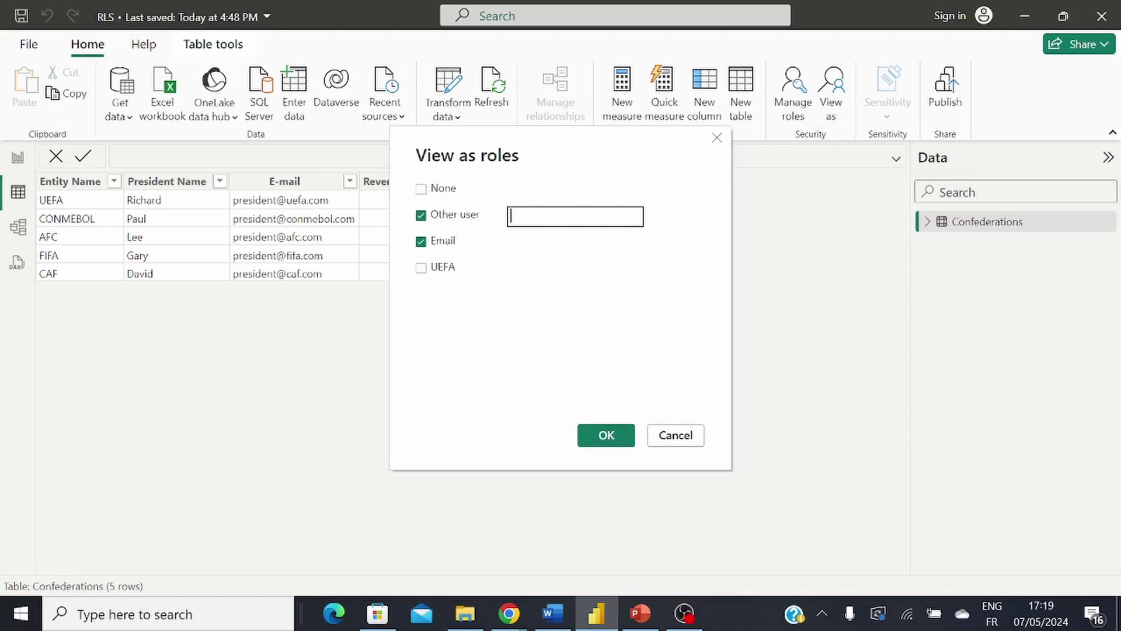
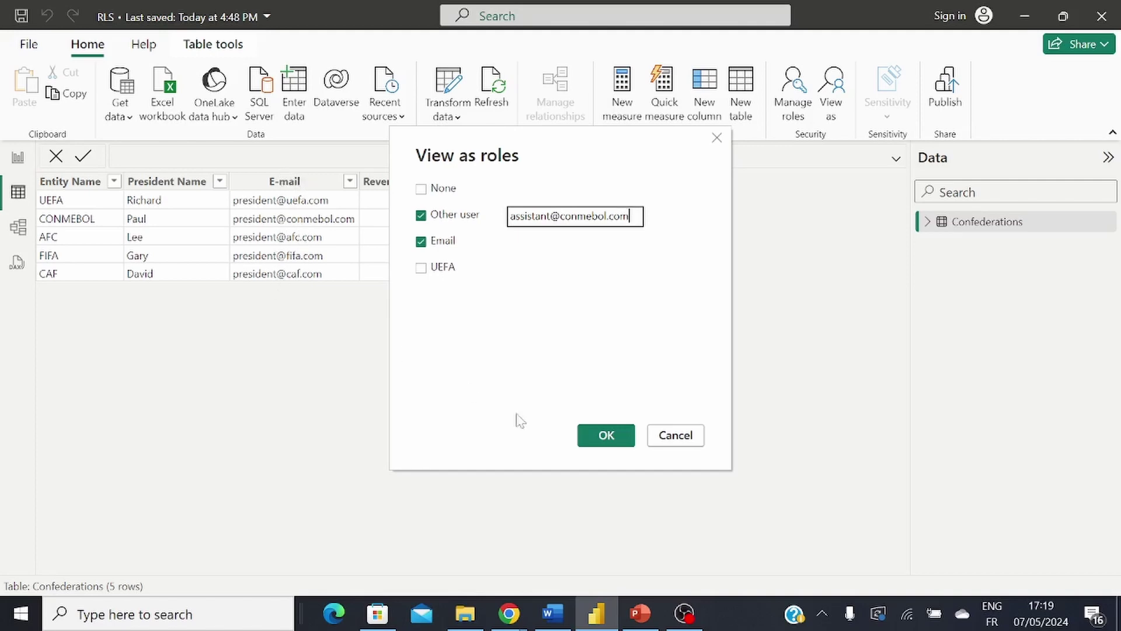
left_click(607, 436)
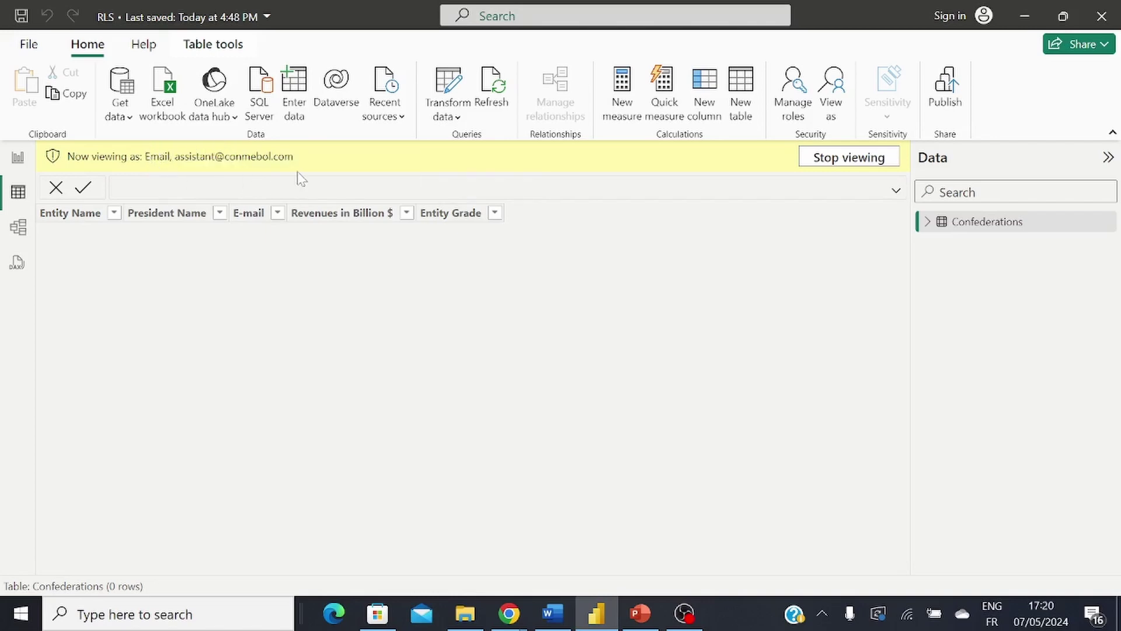
left_click(841, 161)
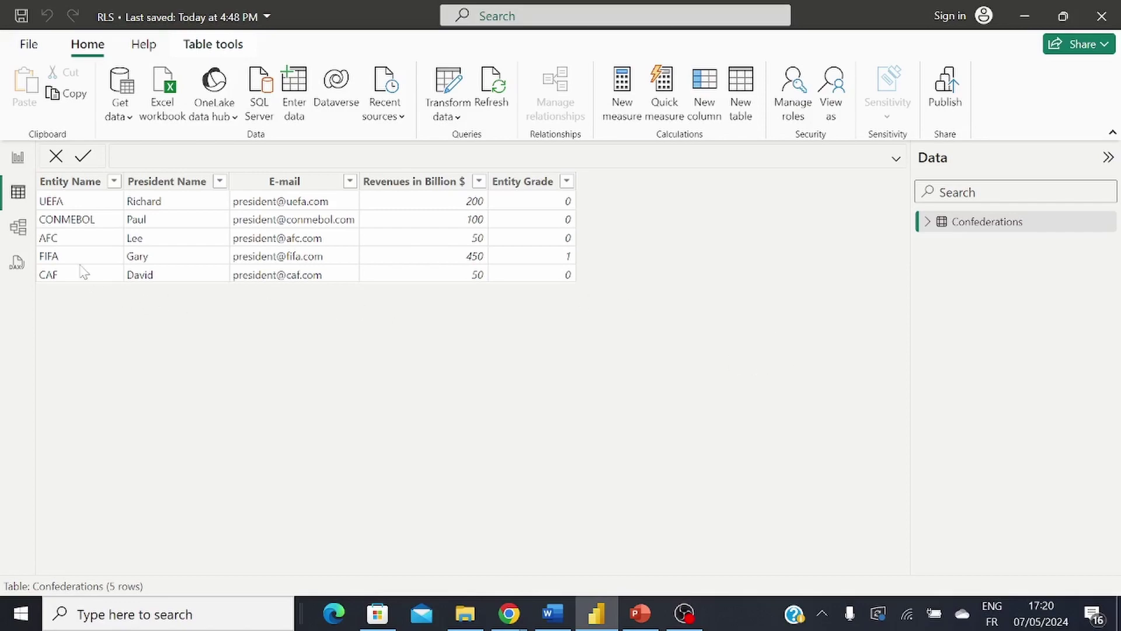
key("alt+Tab")
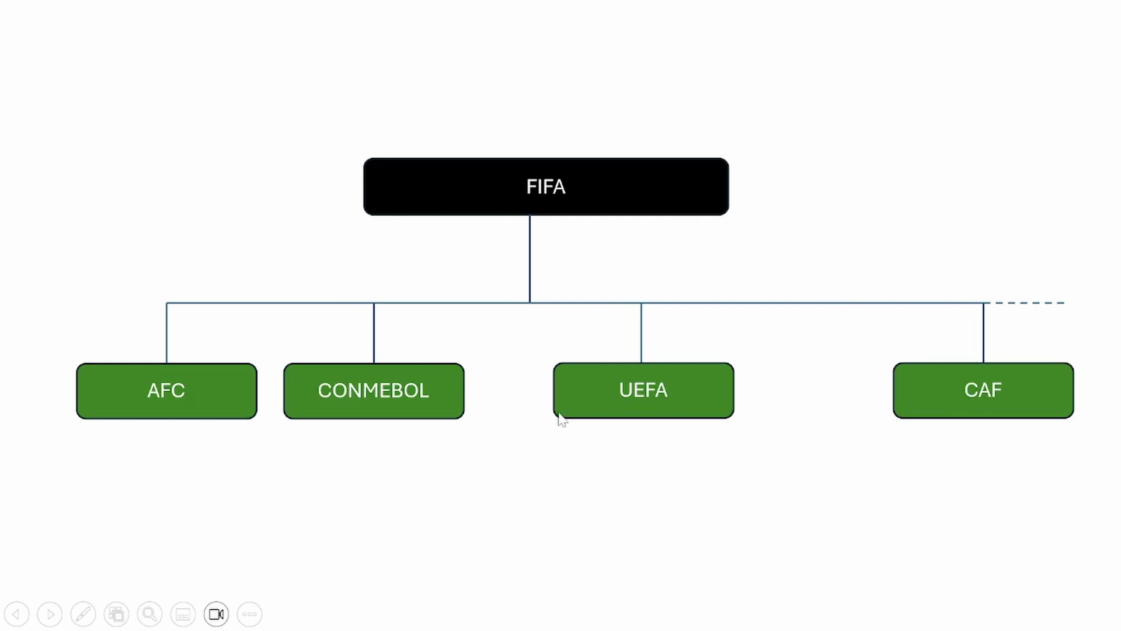
key("alt+Tab")
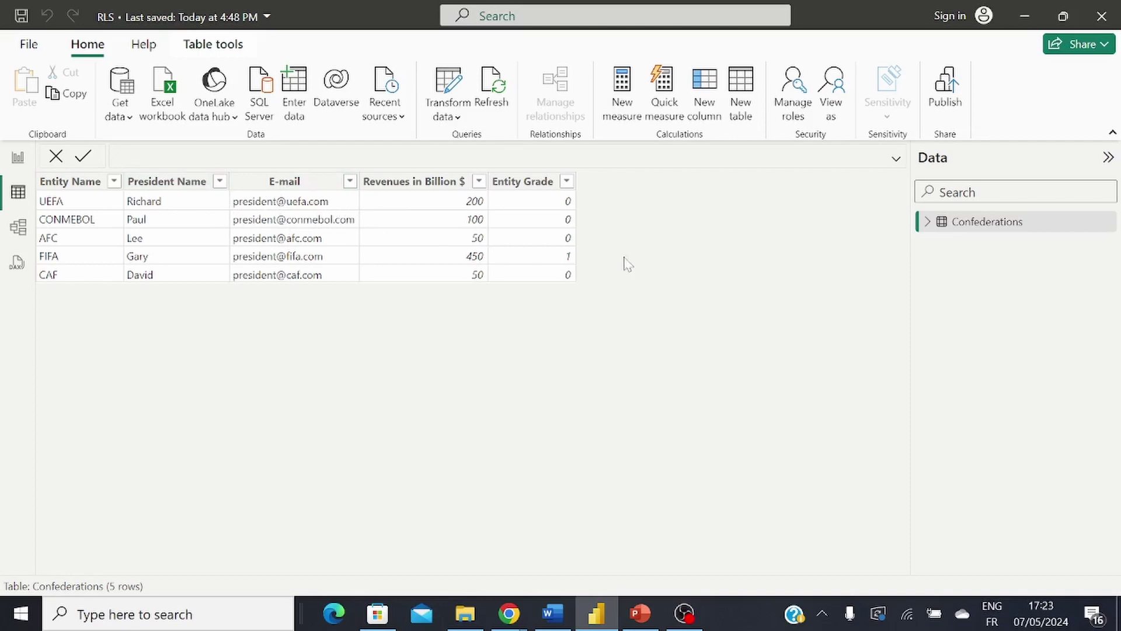
Step: Create a third security role and rename it President & Grade
left_click(801, 99)
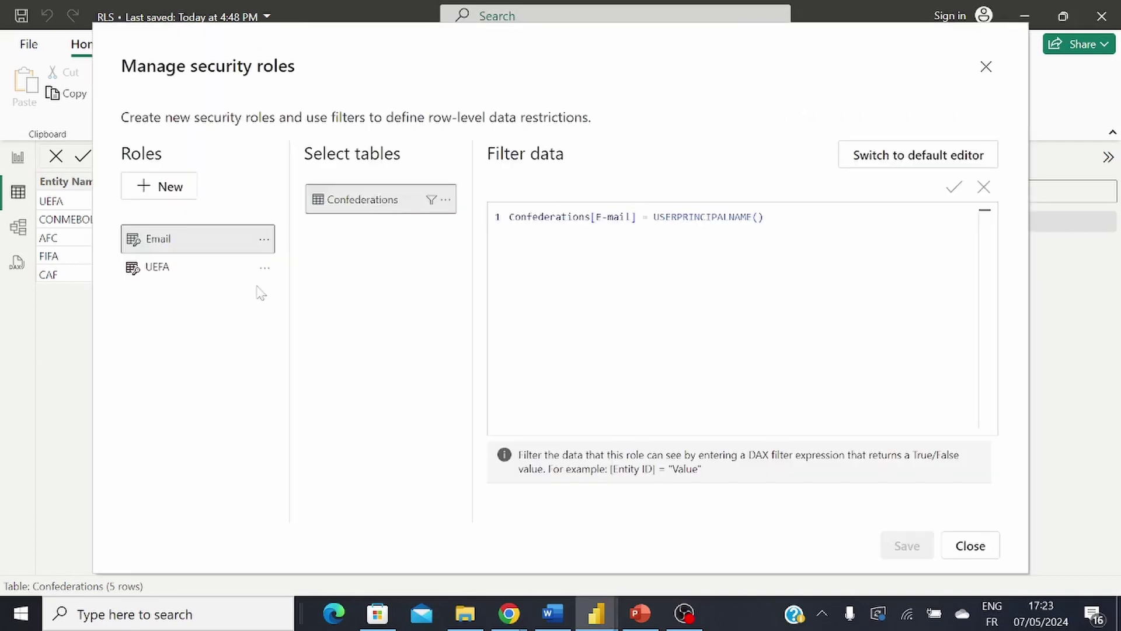
left_click(170, 188)
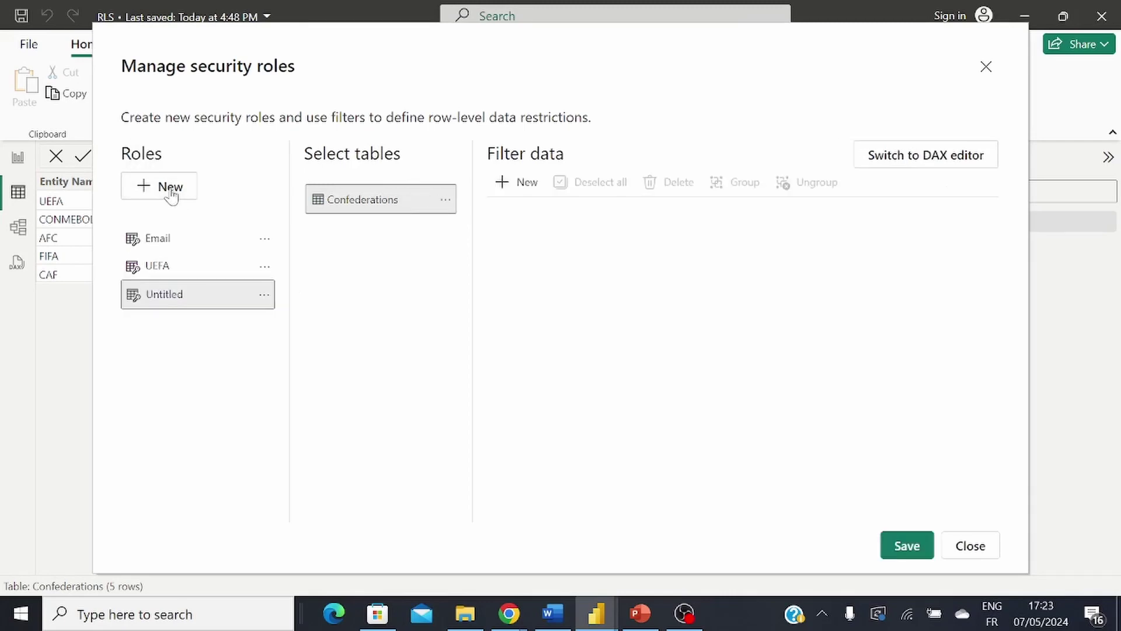
left_click(262, 296)
left_click(292, 305)
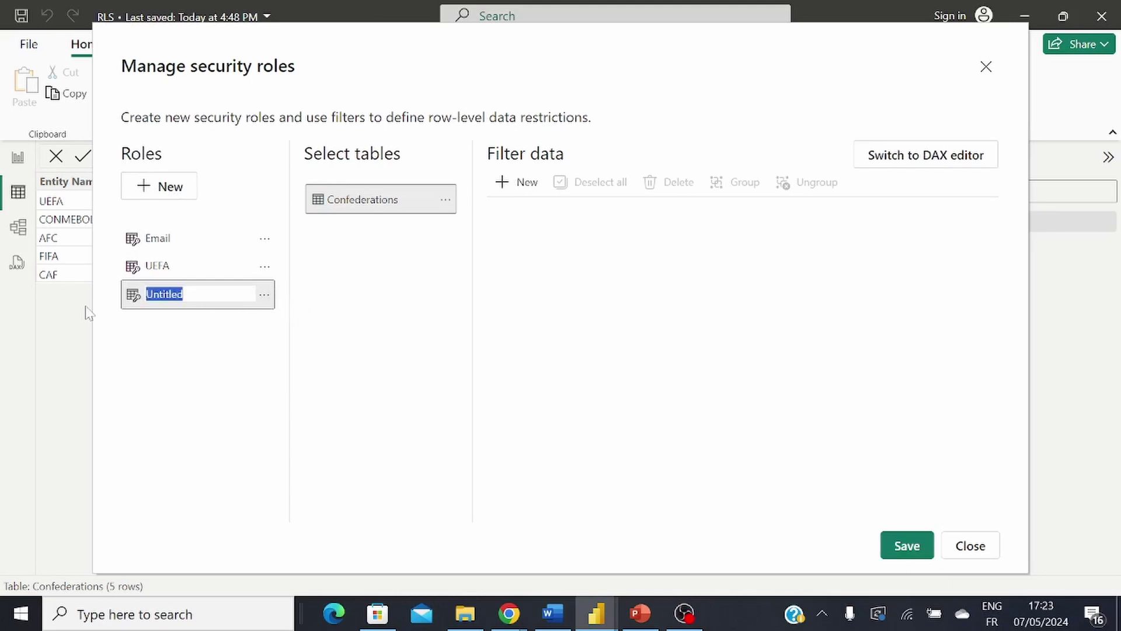
type("President &")
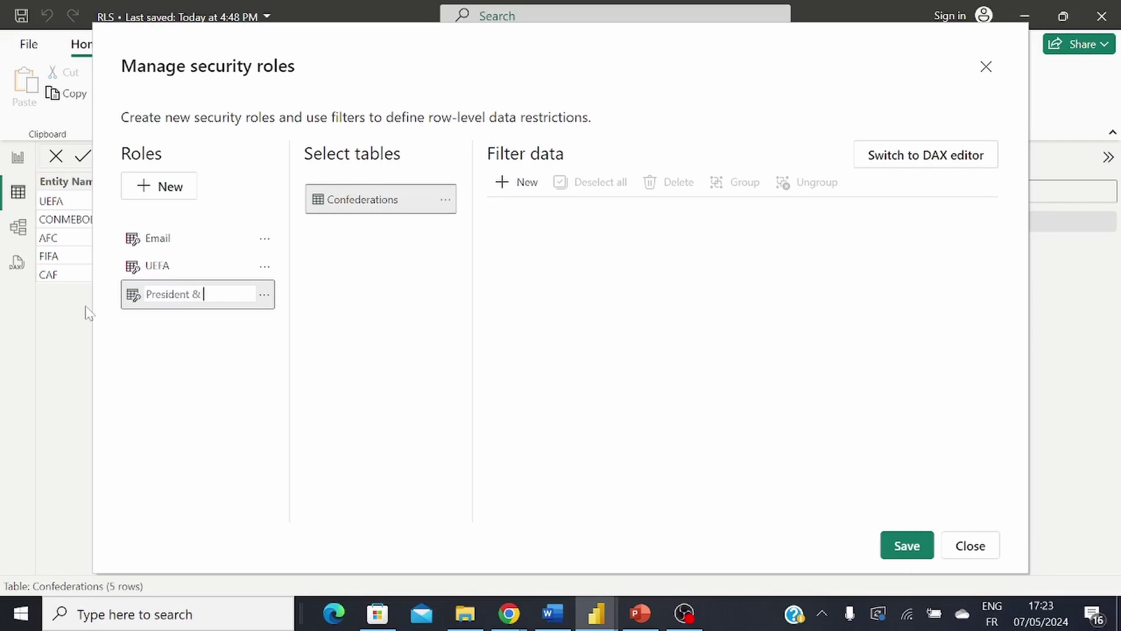
type(" Grade")
Step: Switch the President & Grade filter to DAX and start it with IF( and a nested MAXX( on line two
left_click(944, 159)
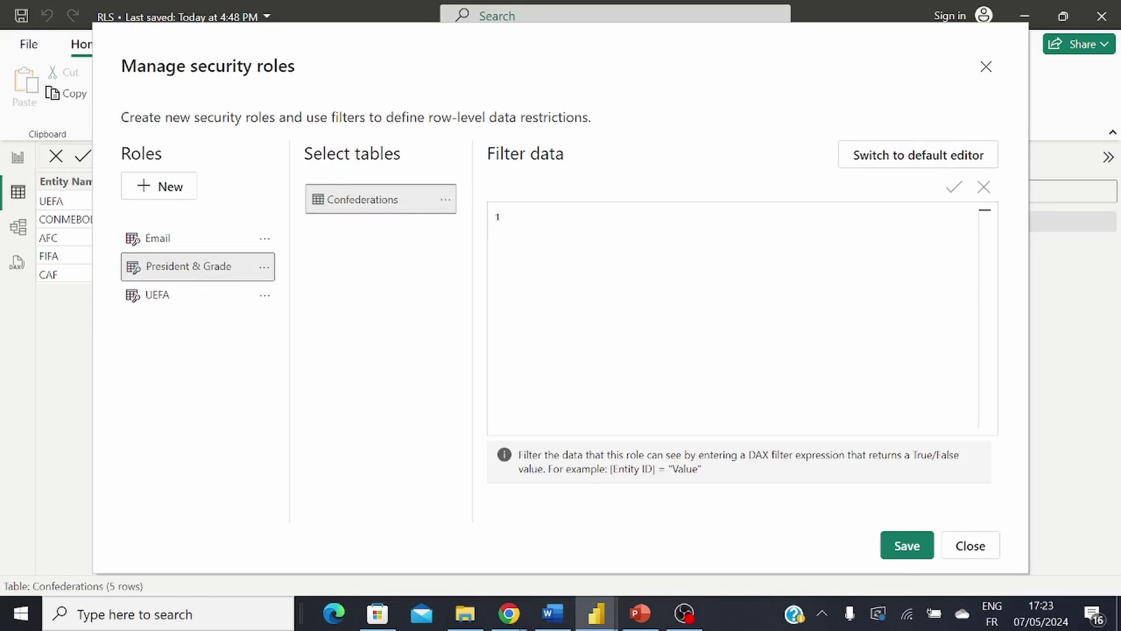
type("I")
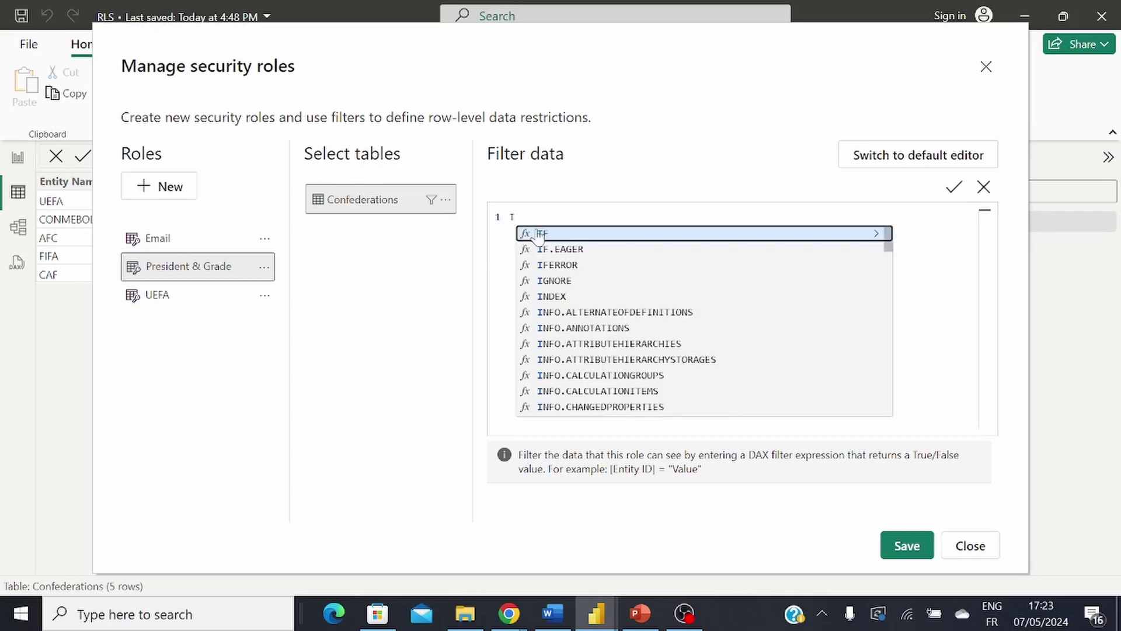
type("F(")
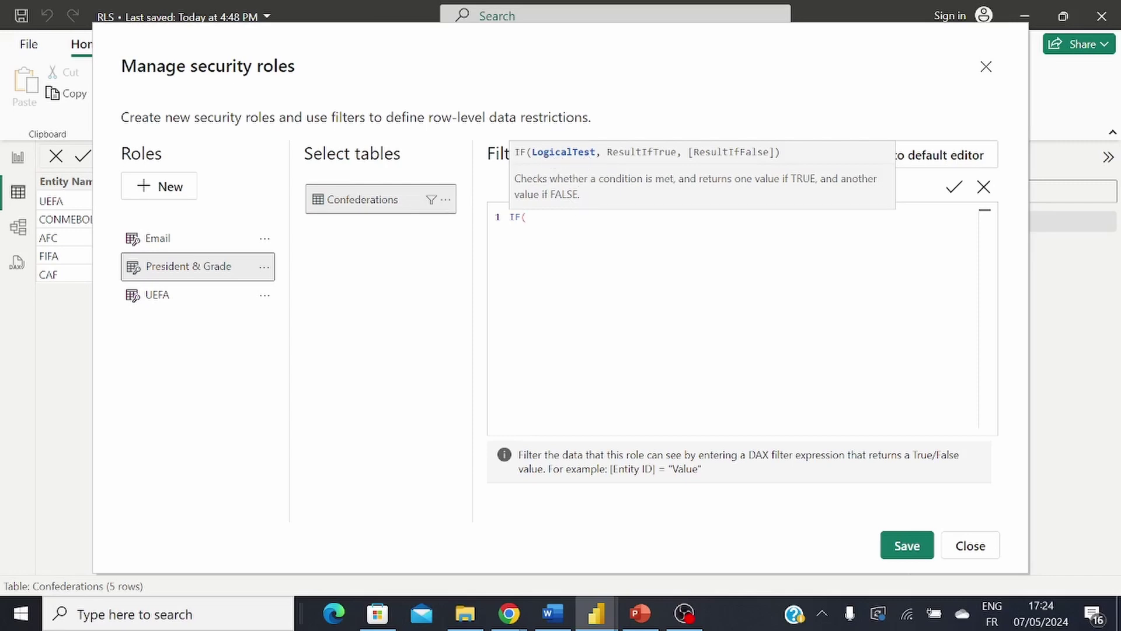
key("Return")
type("maxx")
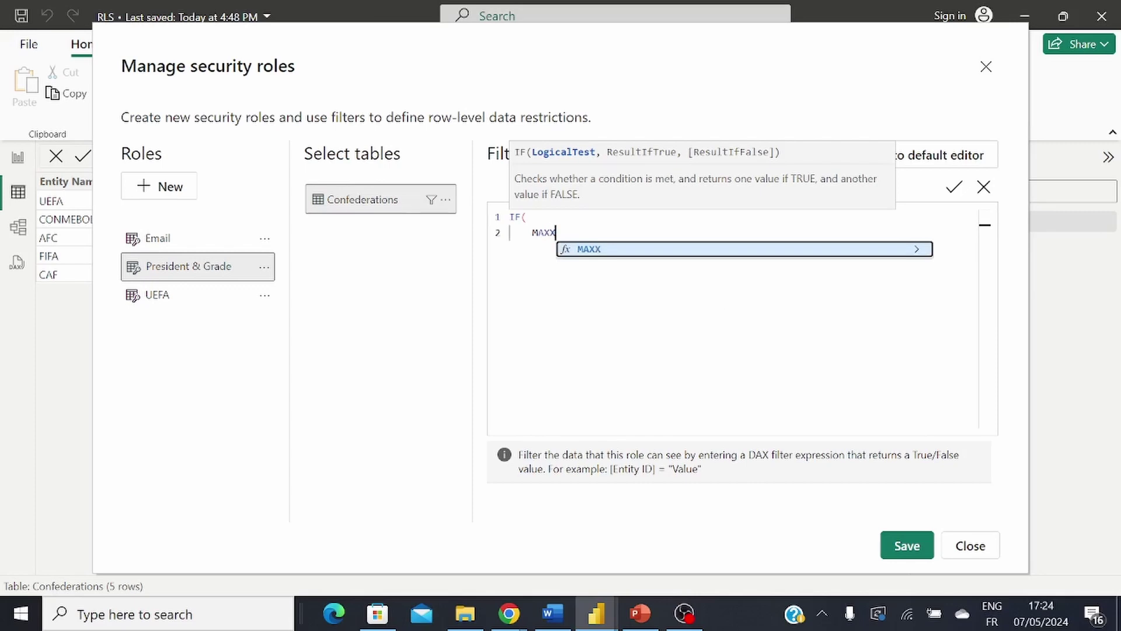
key("Tab")
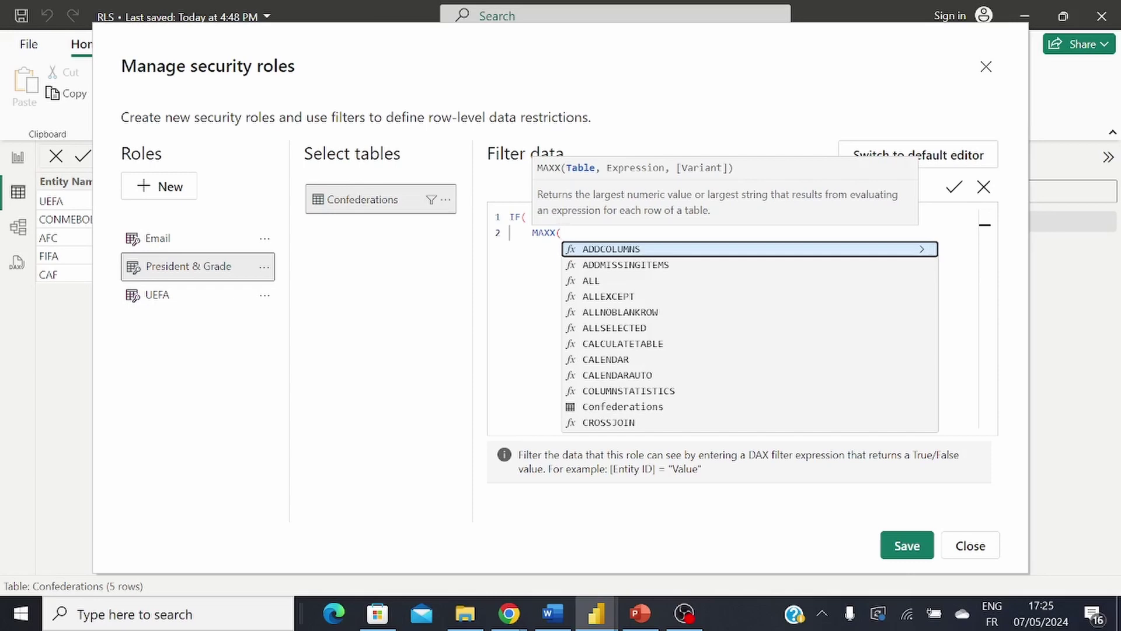
Step: Write FILTER(Confederations, Confederations[E-mail]=USERPRINCIPALNAME()) as the MAXX table argument
type("Fil")
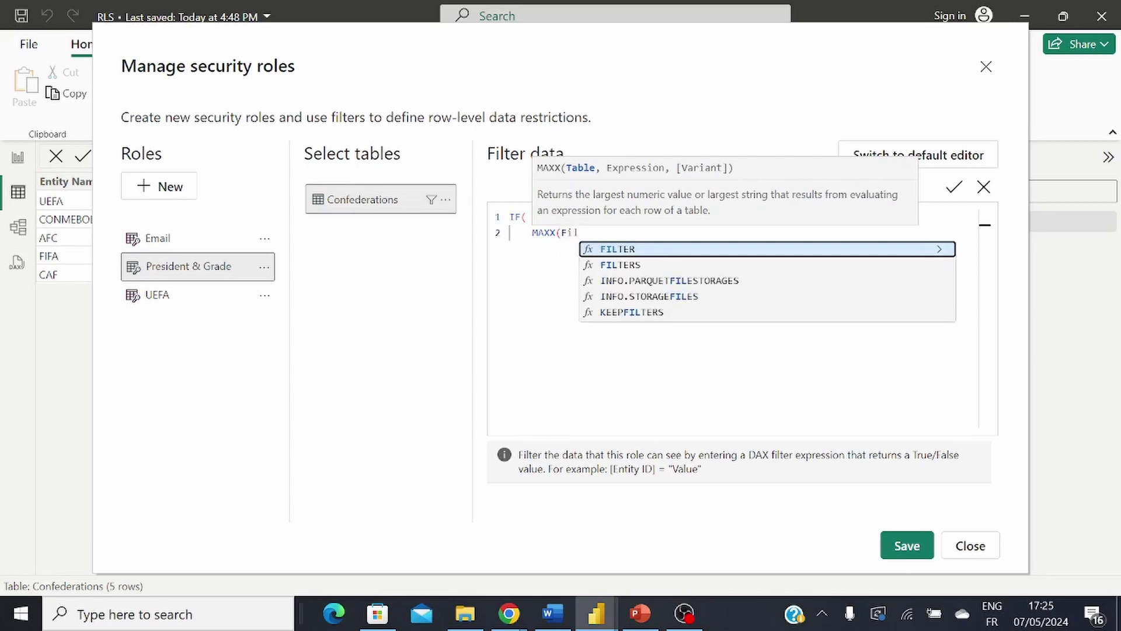
left_click(611, 250)
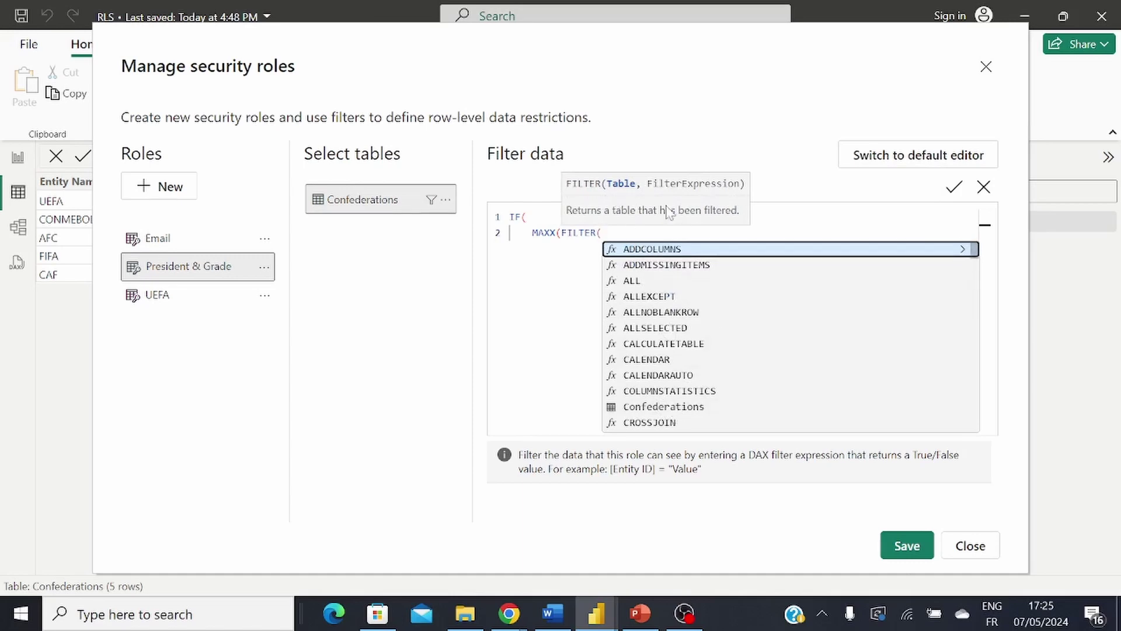
left_click(689, 412)
type(",")
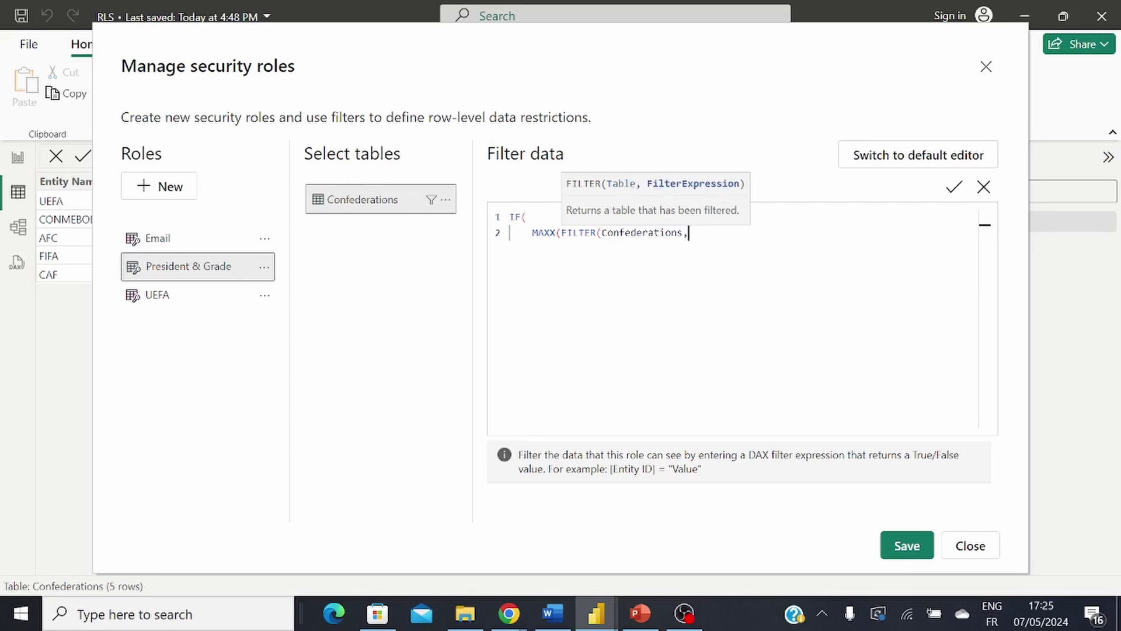
type("C")
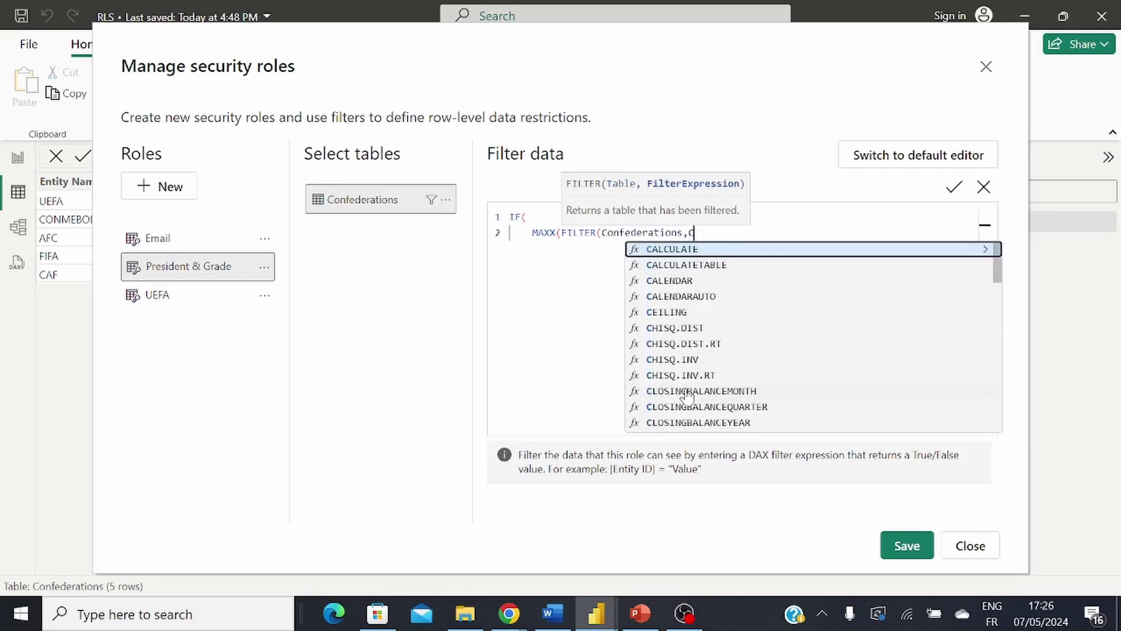
type("on")
left_click(695, 296)
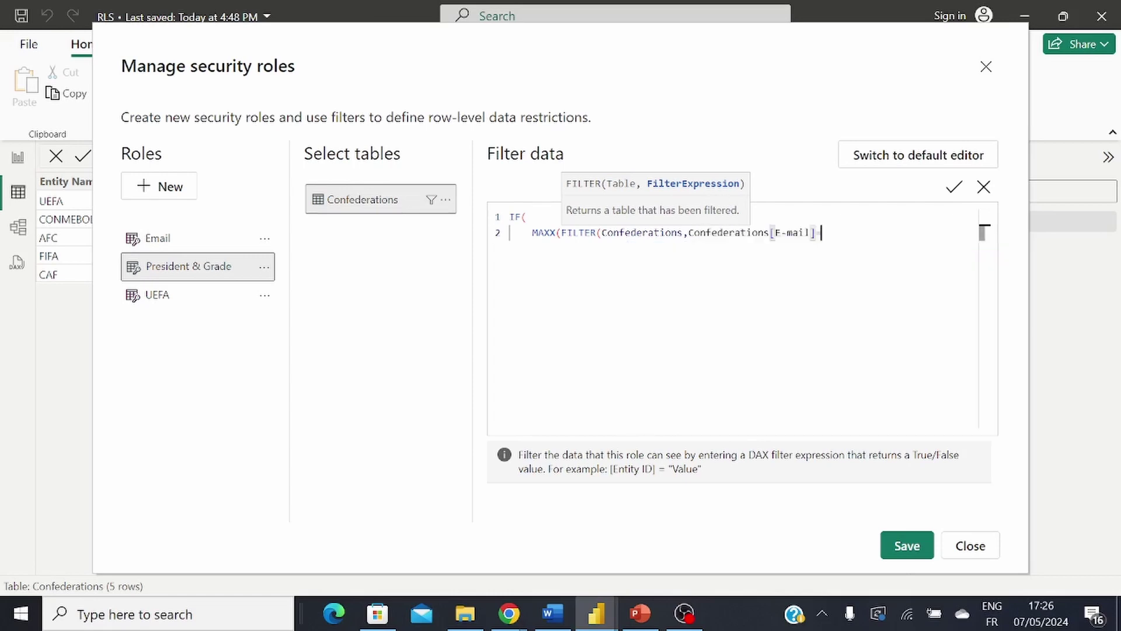
type("=User")
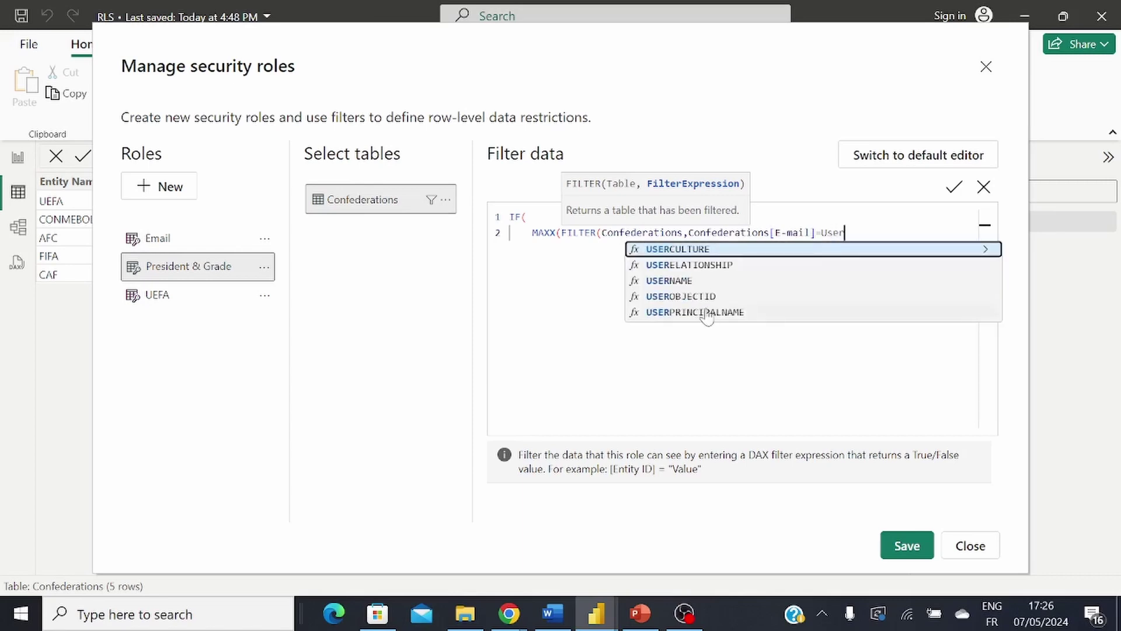
left_click(706, 313)
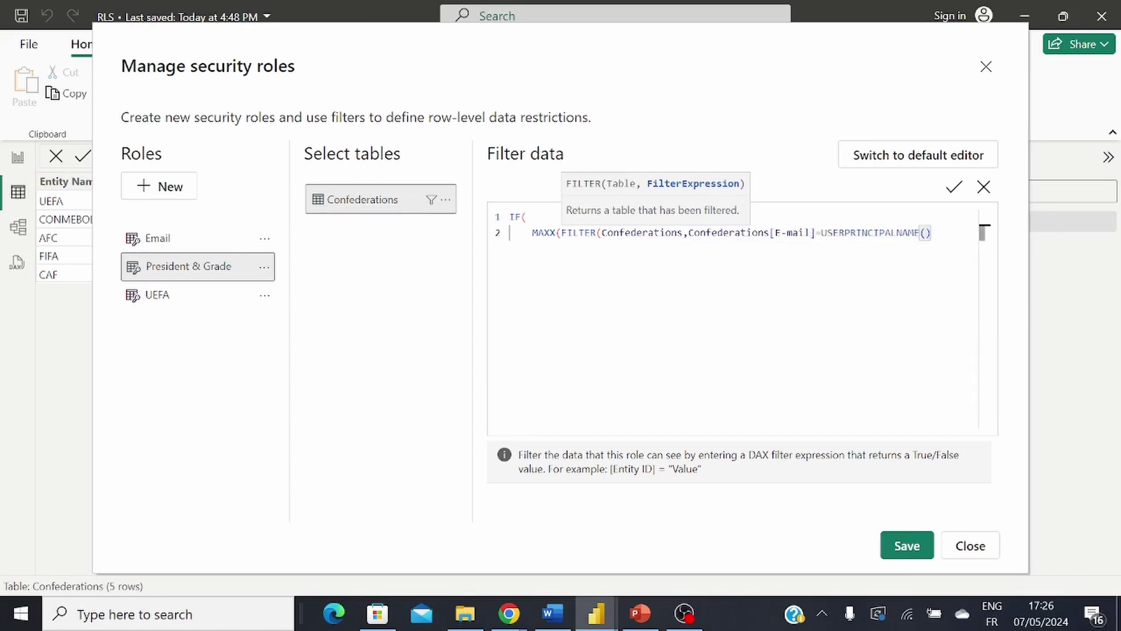
type(")")
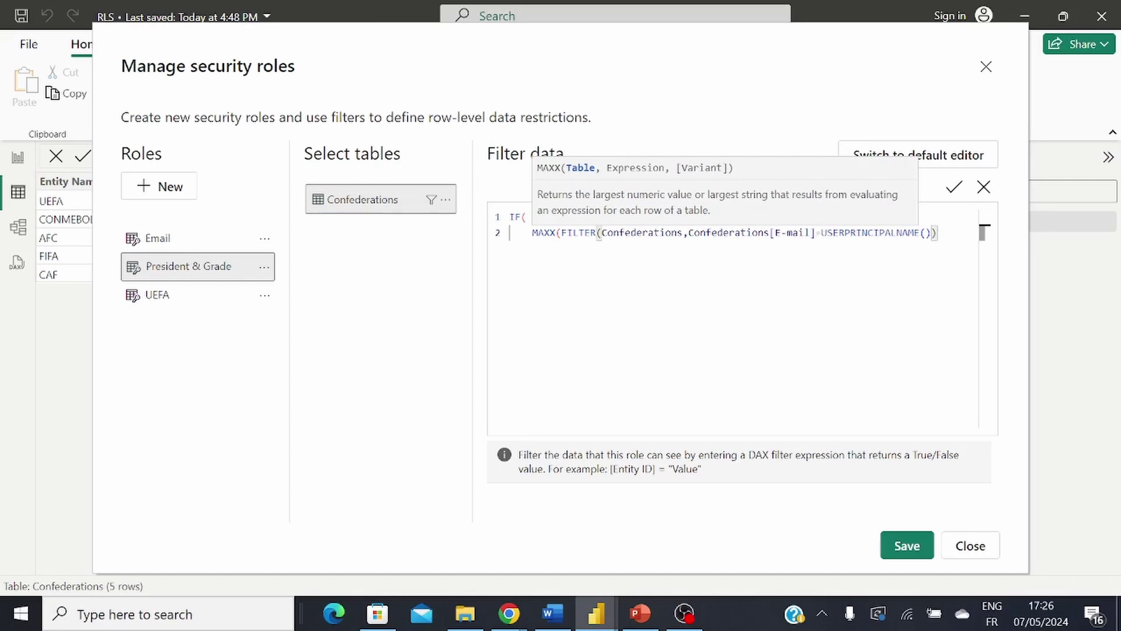
Step: Add Confederations[Entity Grade] as the MAXX expression and compare the result to 0
type(",")
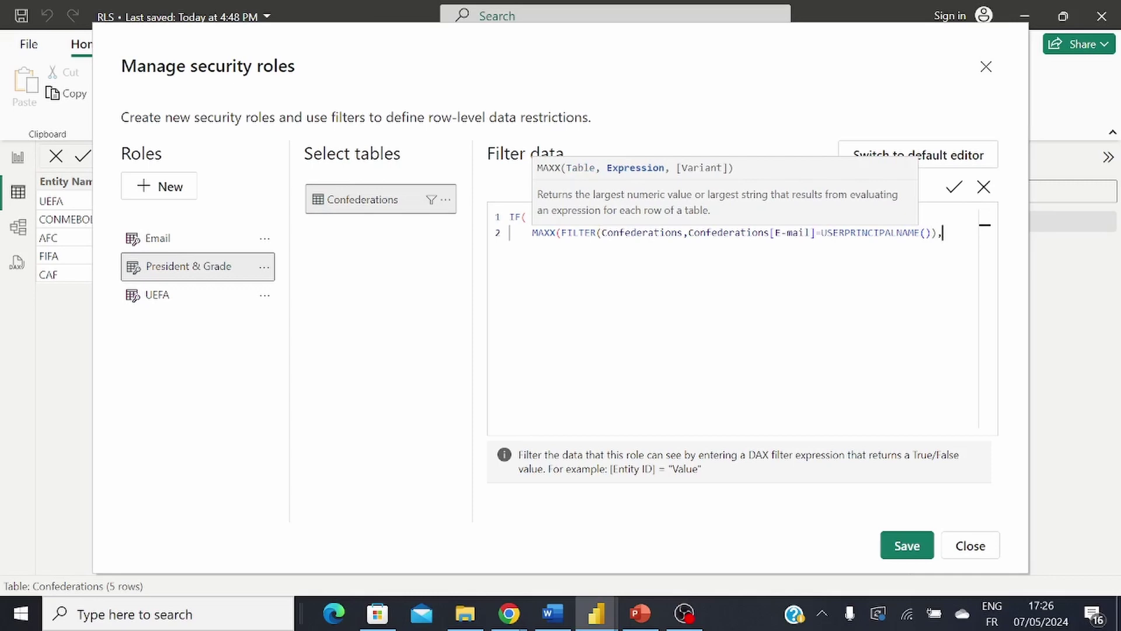
key("Return")
type("Con")
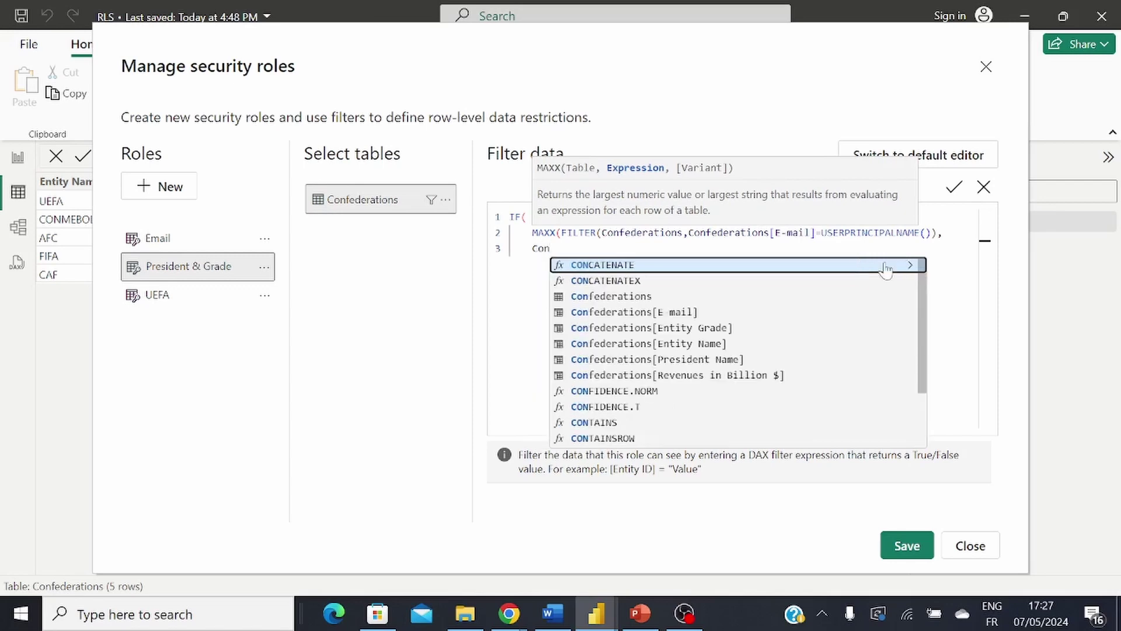
left_click(724, 328)
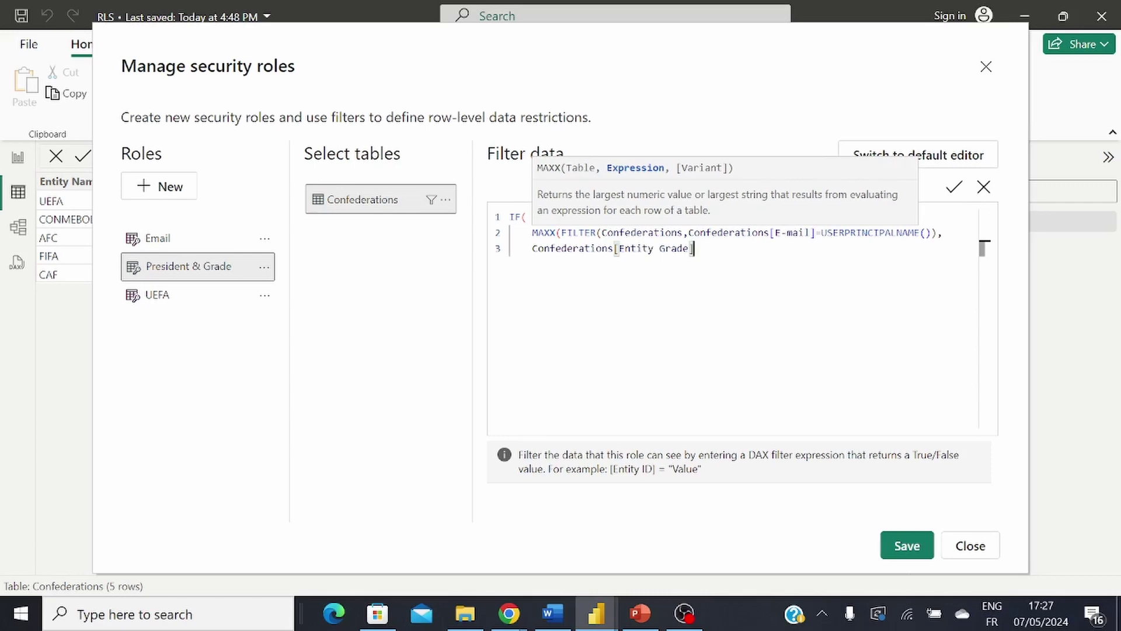
type(")")
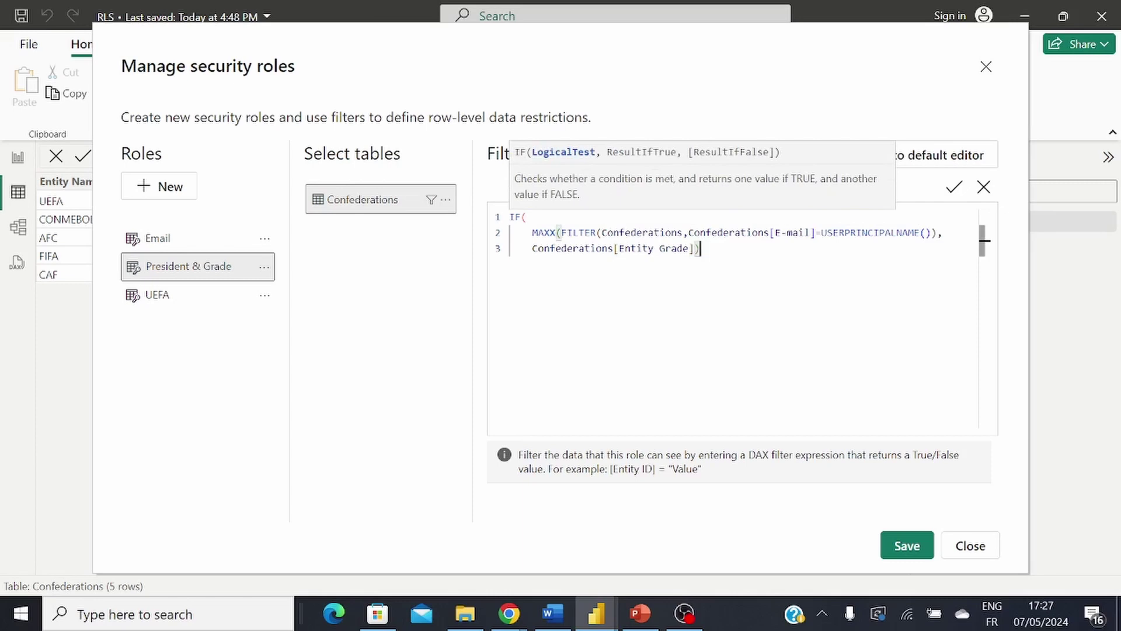
type("=0,")
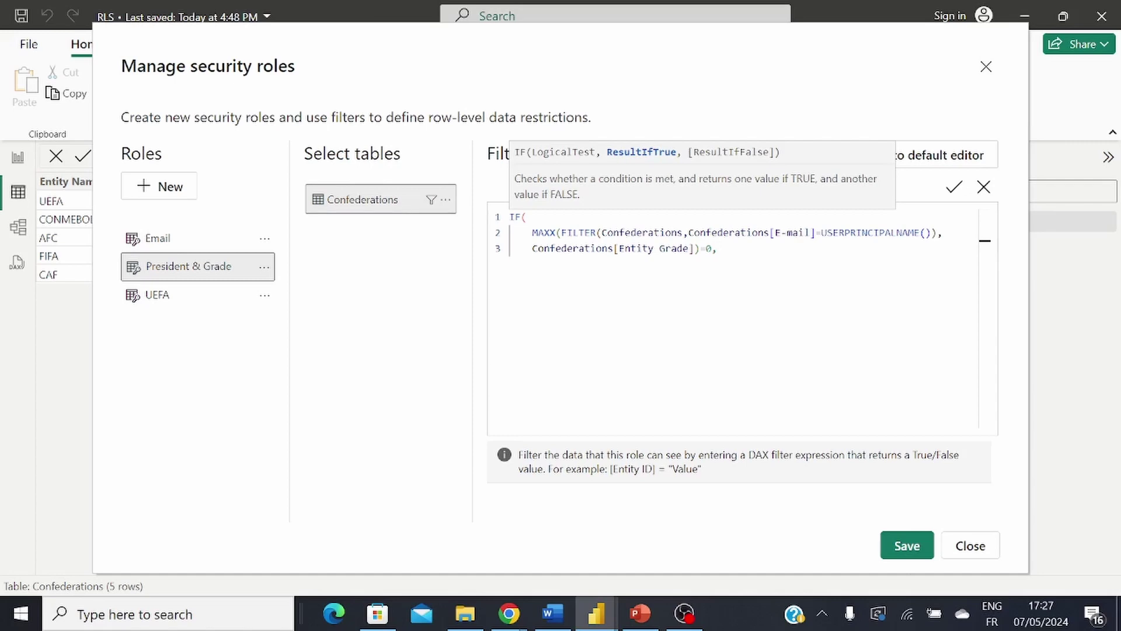
Step: Make the IF return Confederations[E-mail]=USERPRINCIPALNAME() when true and 1=1 otherwise
key("Return")
type("Con")
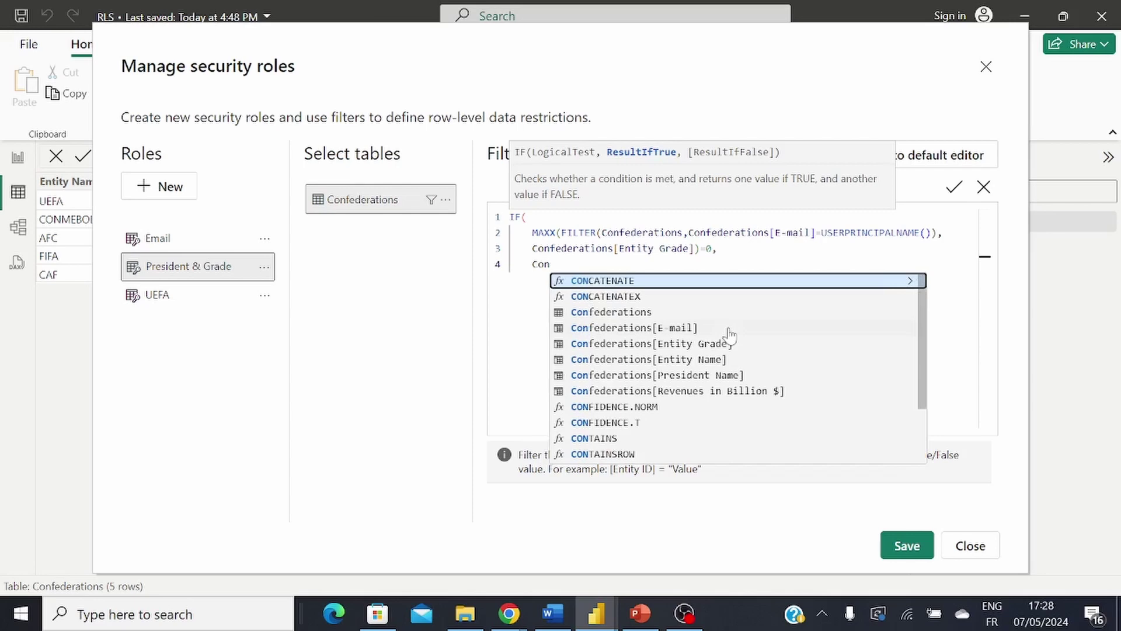
left_click(699, 327)
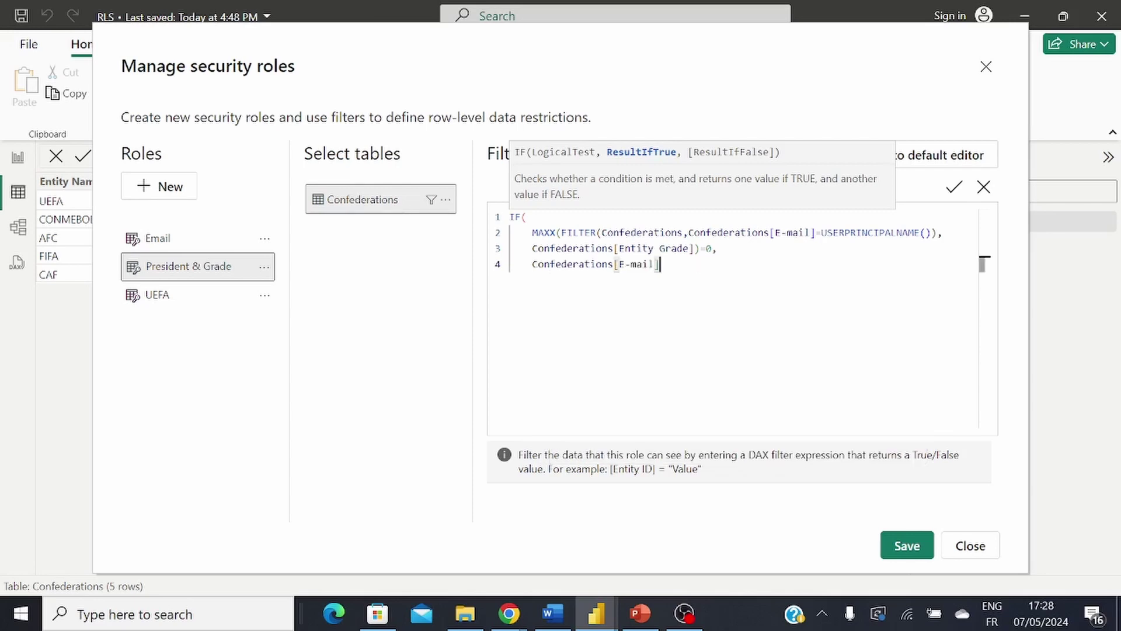
type("=USERPRINCIPALNAME()")
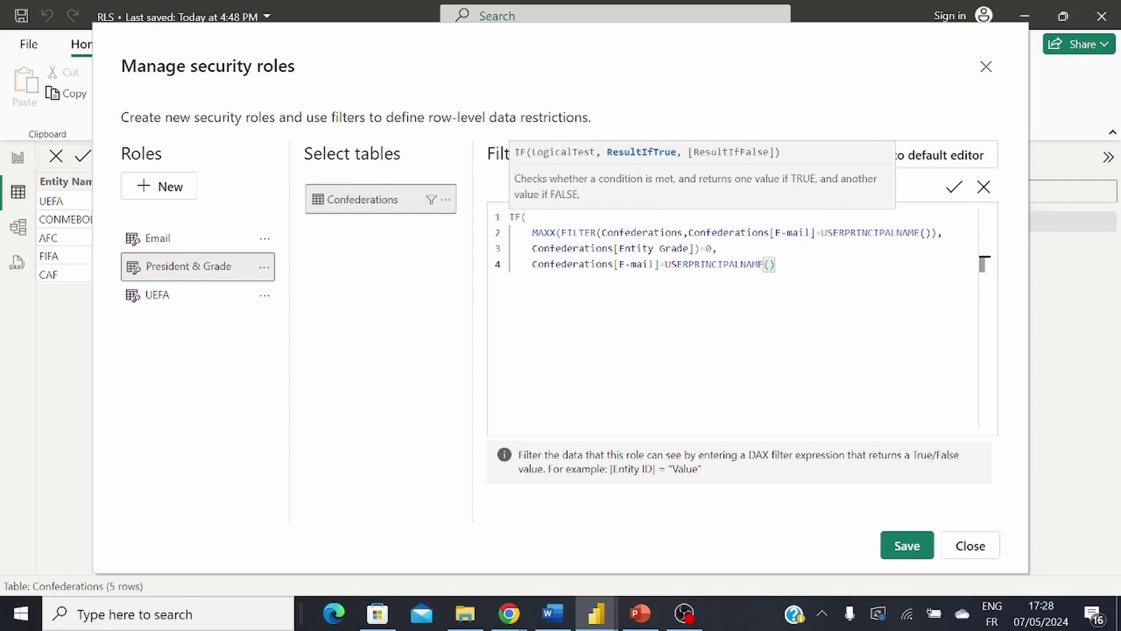
type(",")
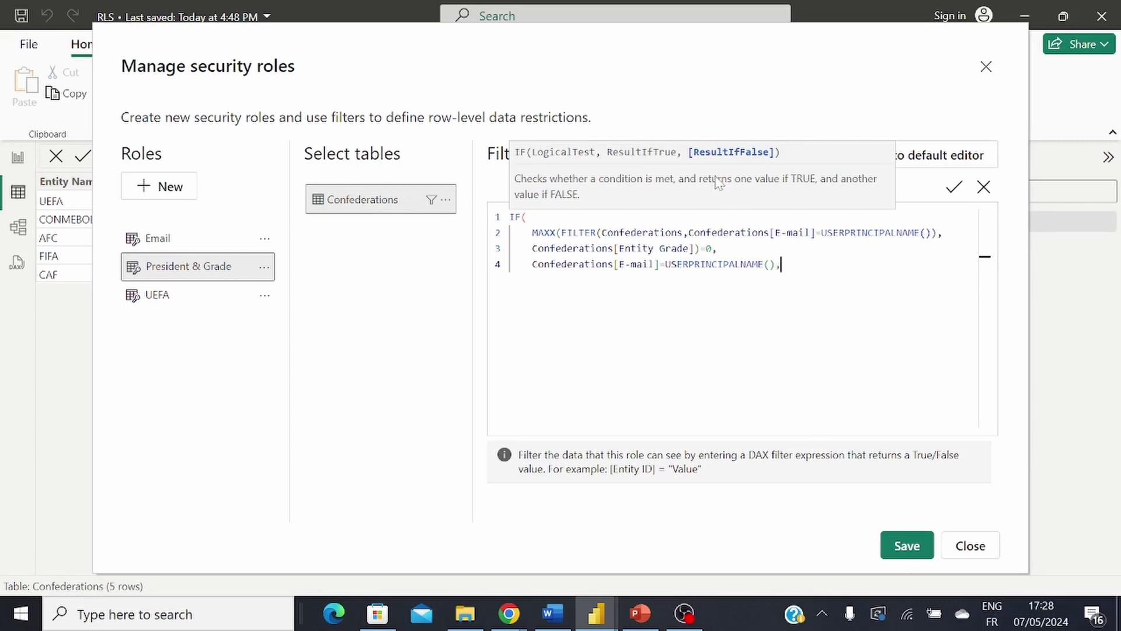
left_click(765, 154)
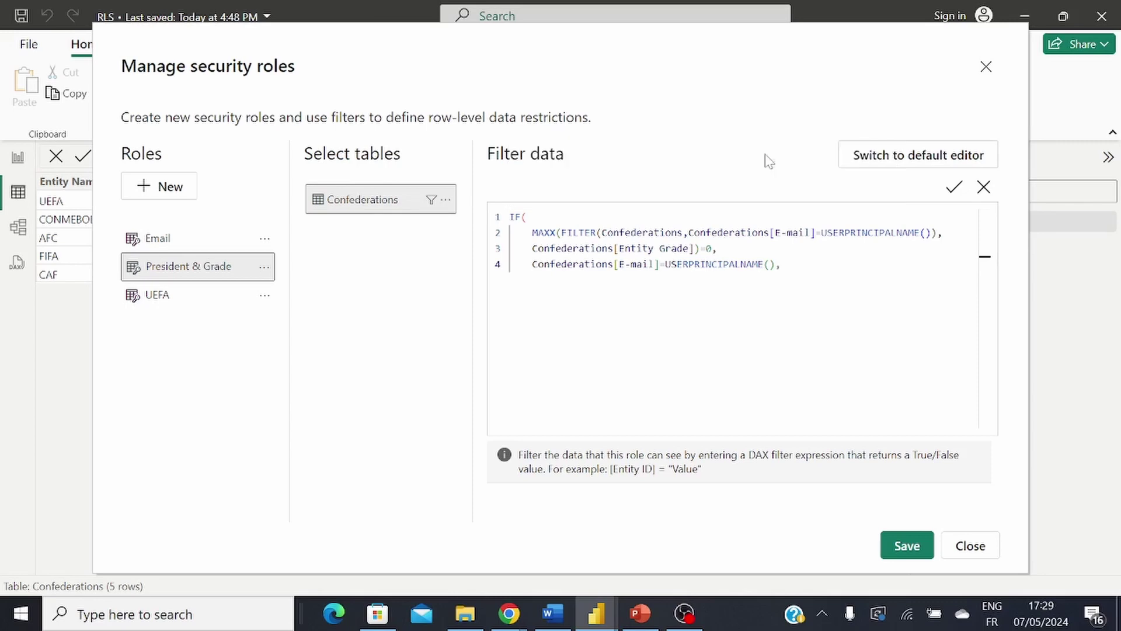
key("Return")
type("1=1")
type(")")
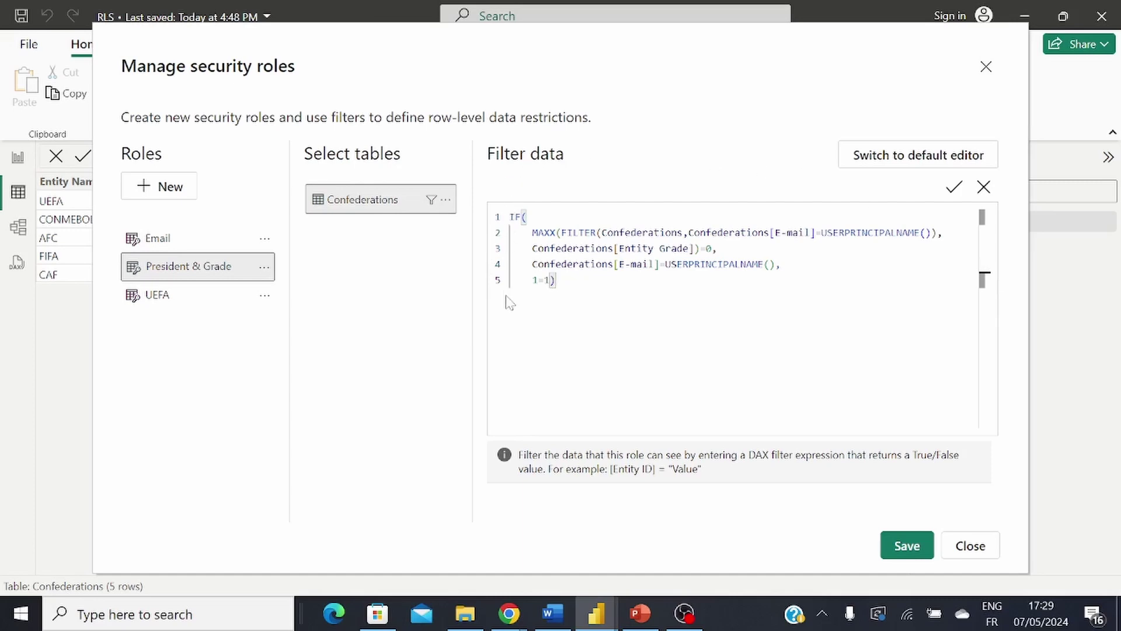
Step: Verify the DAX filter, save the President & Grade role, and close the roles editor
left_click(953, 193)
left_click(904, 547)
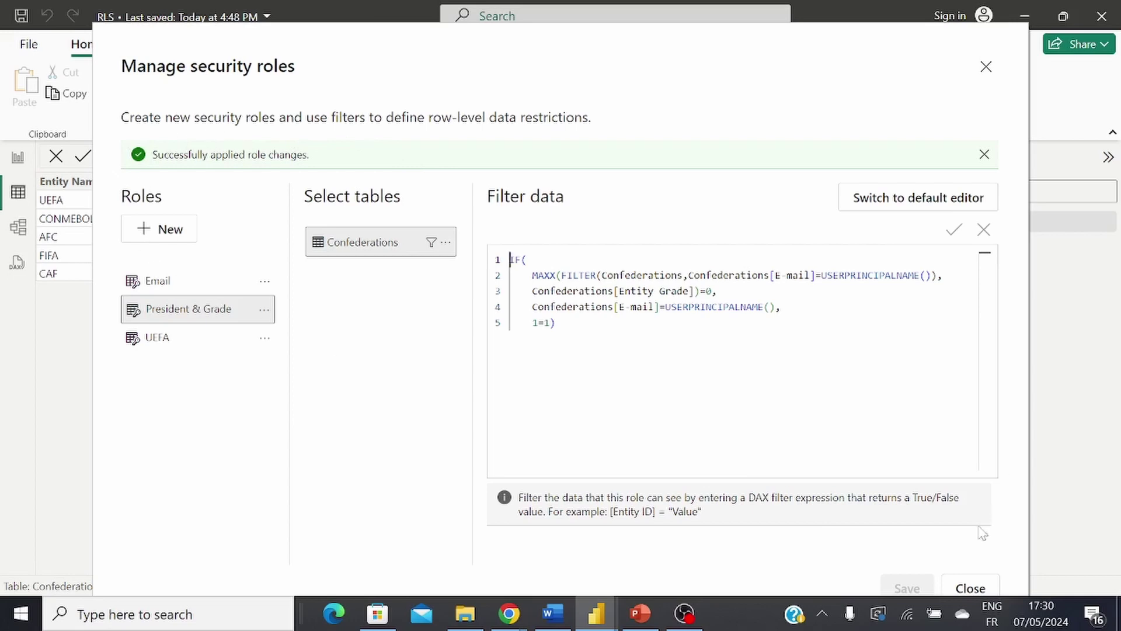
left_click(986, 66)
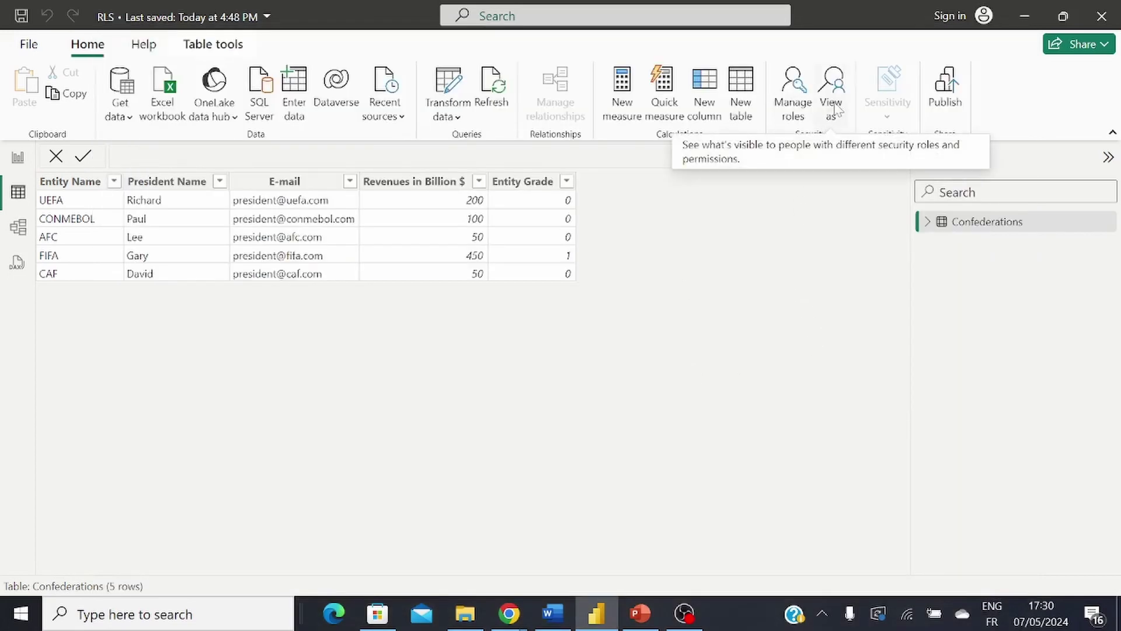
Step: View as the President & Grade role using the FIFA president's e-mail as the other user
left_click(836, 109)
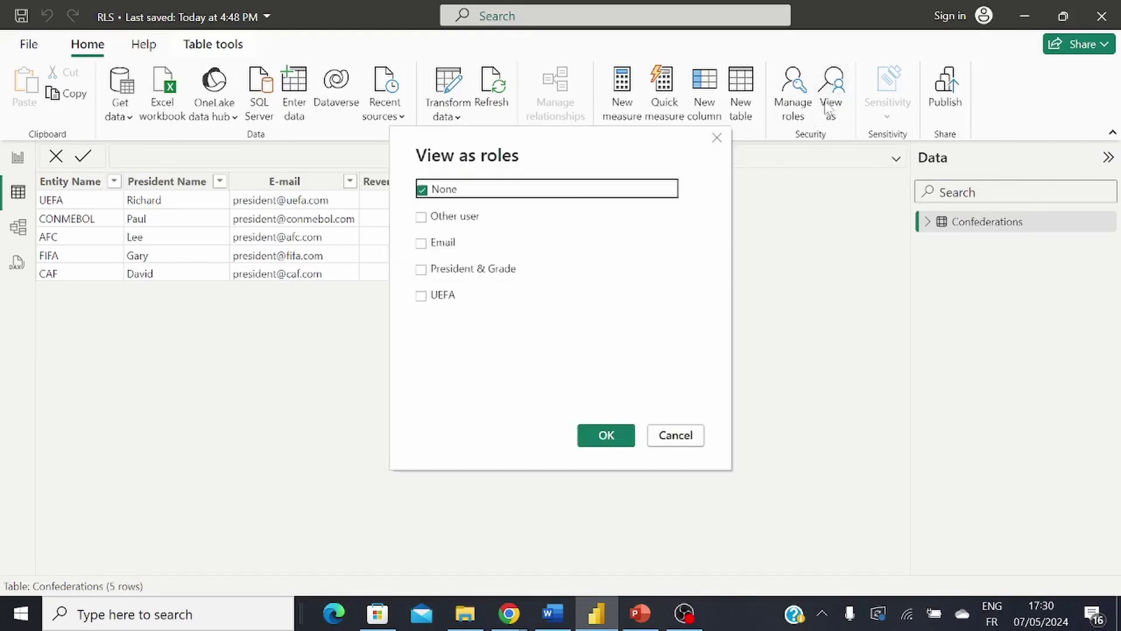
left_click(421, 269)
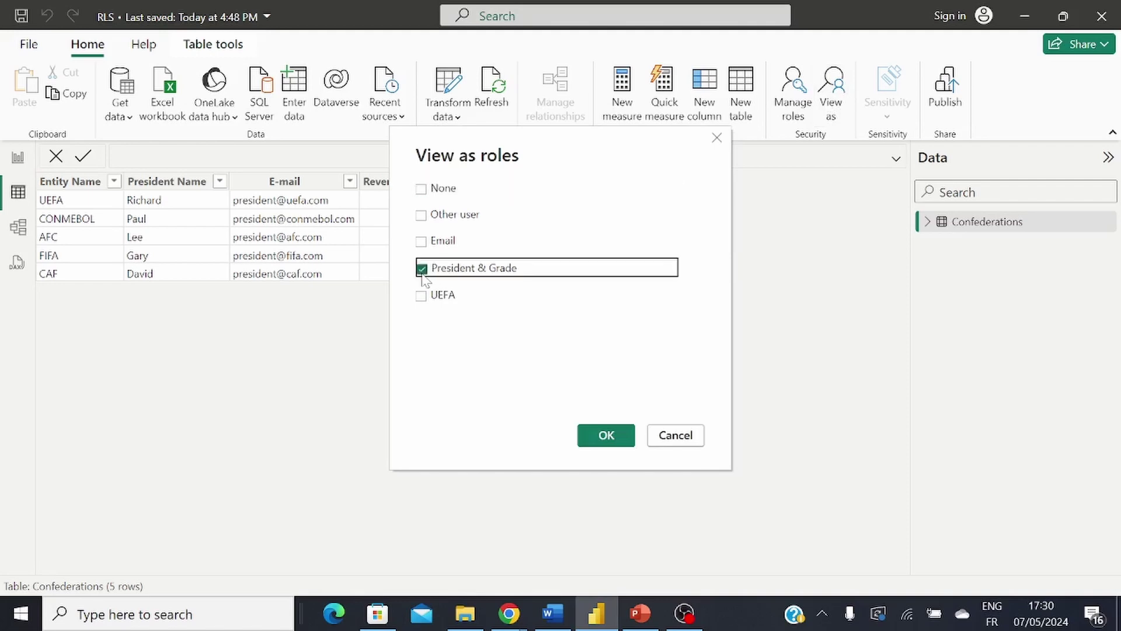
left_click(422, 217)
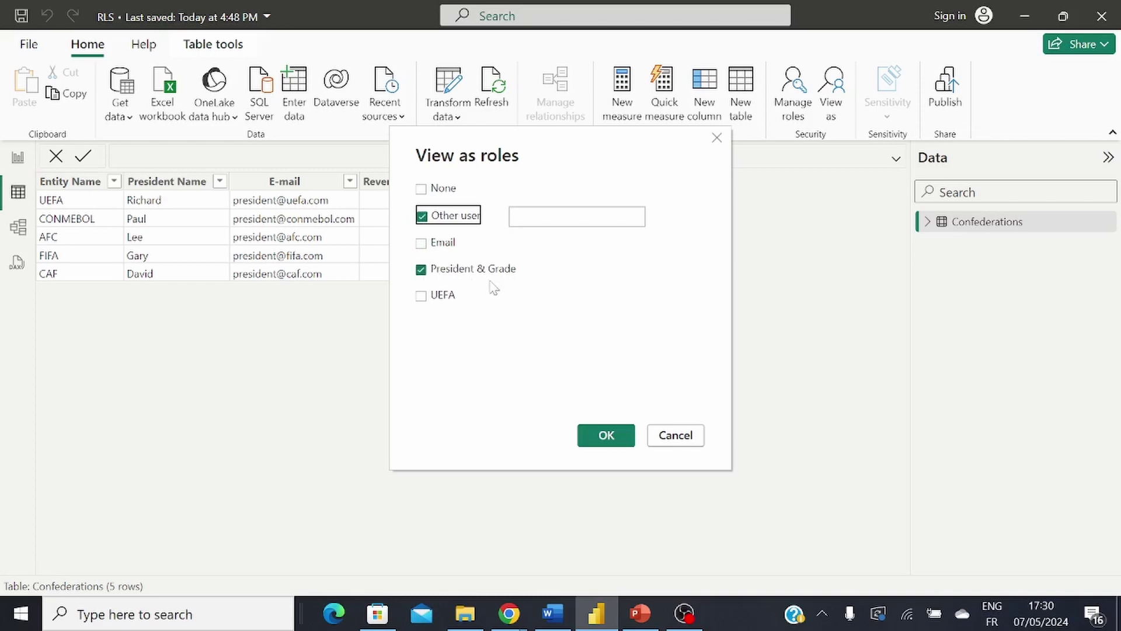
key("Tab")
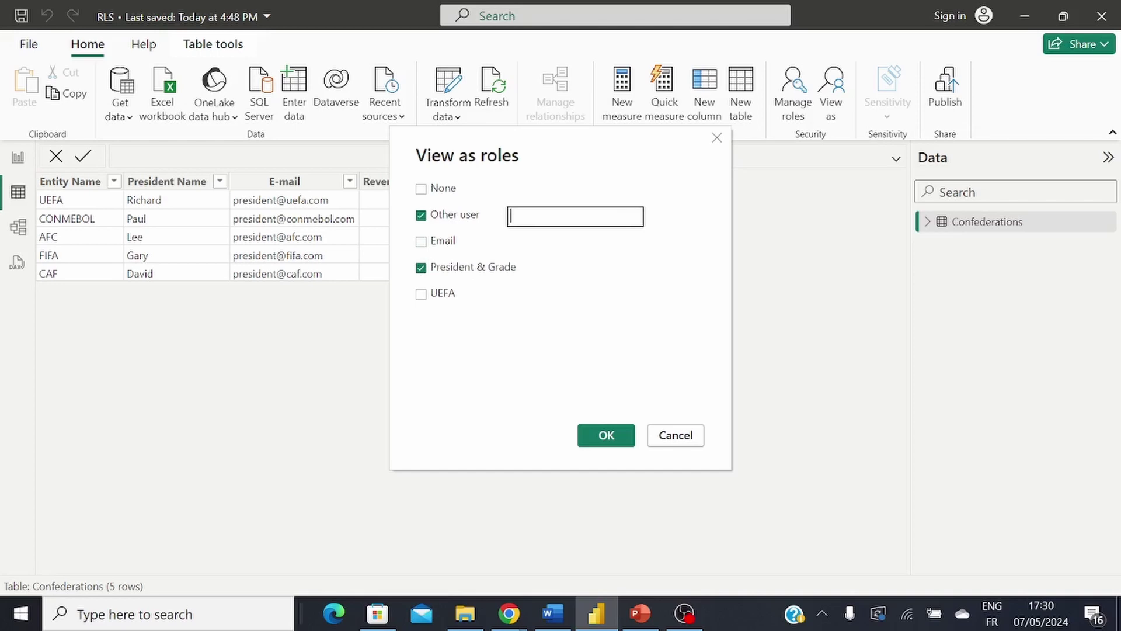
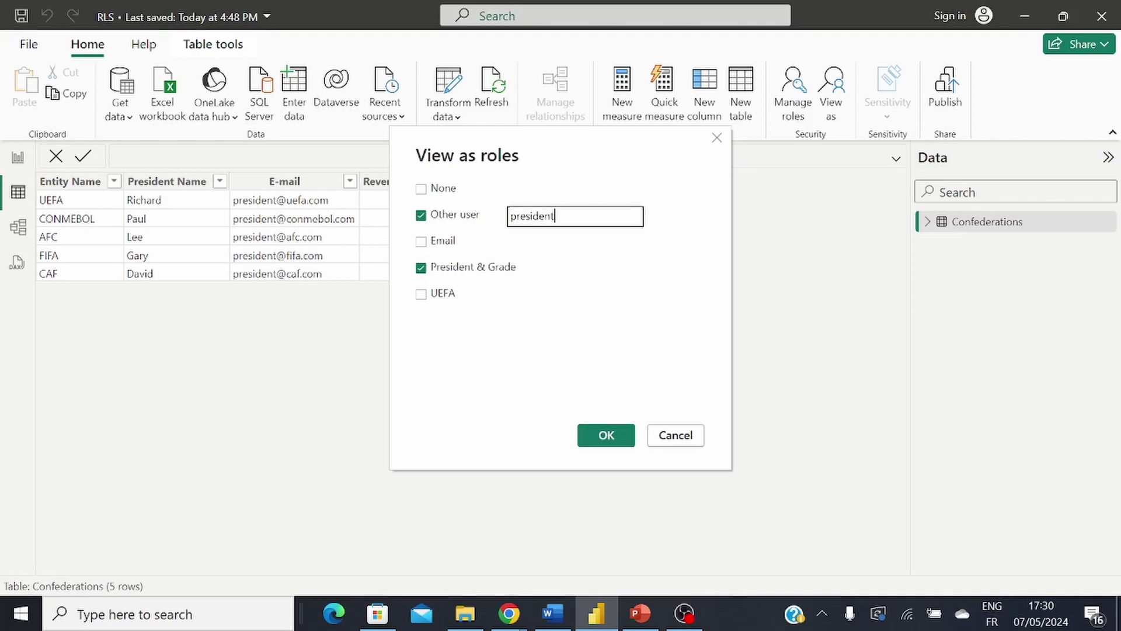
left_click(606, 443)
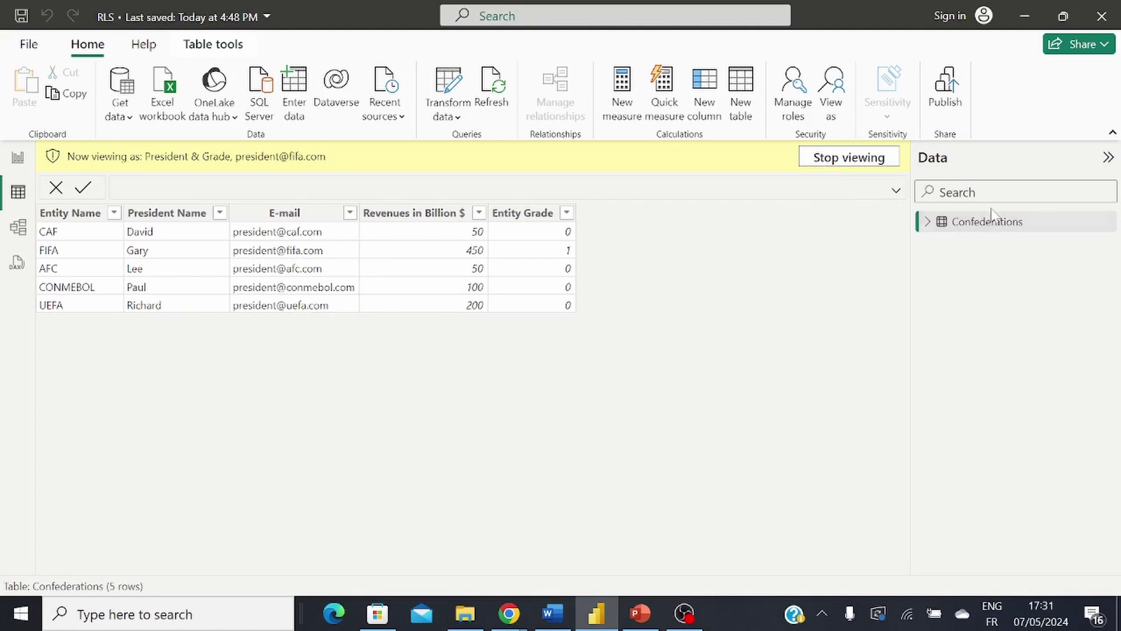
Step: Stop the FIFA preview and view as President & Grade using the UEFA president's e-mail
left_click(832, 159)
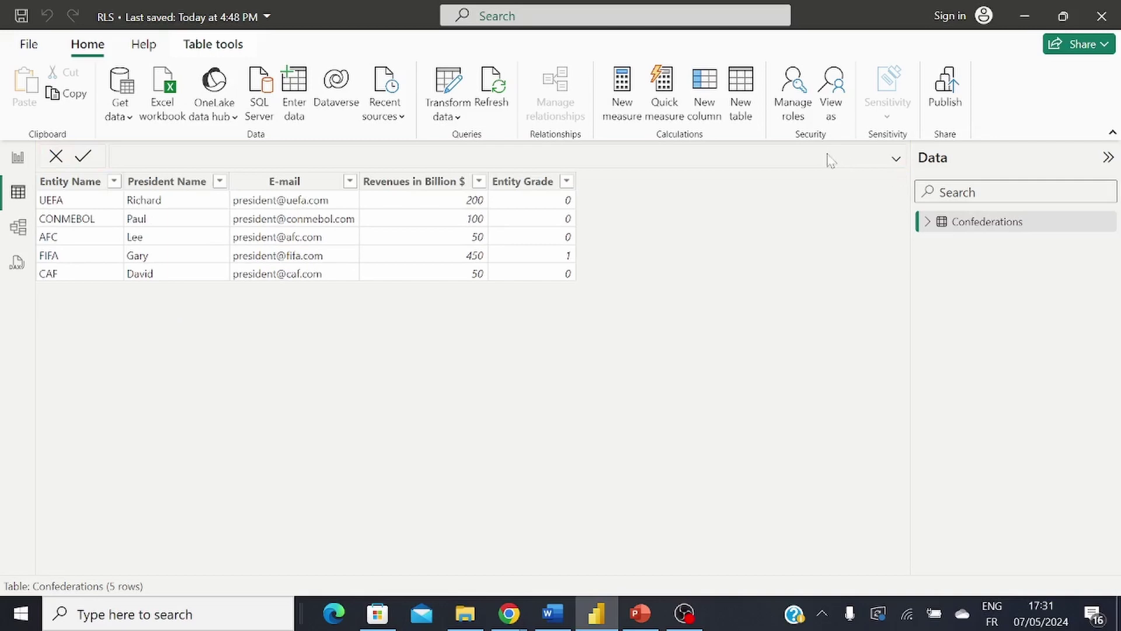
left_click(831, 93)
left_click(421, 269)
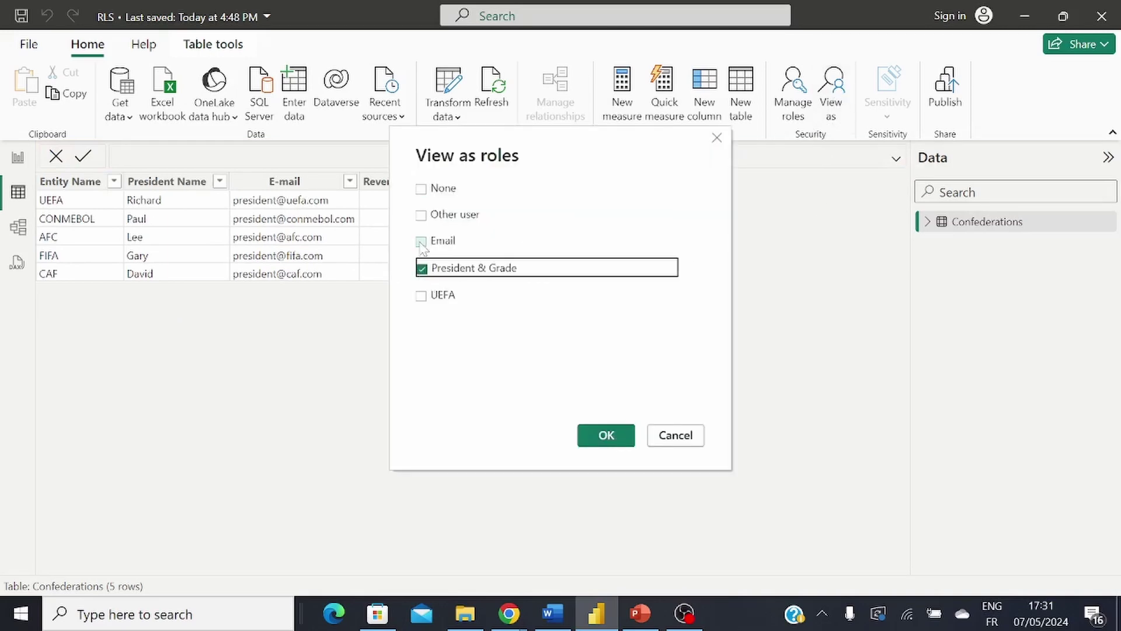
left_click(421, 216)
left_click(555, 216)
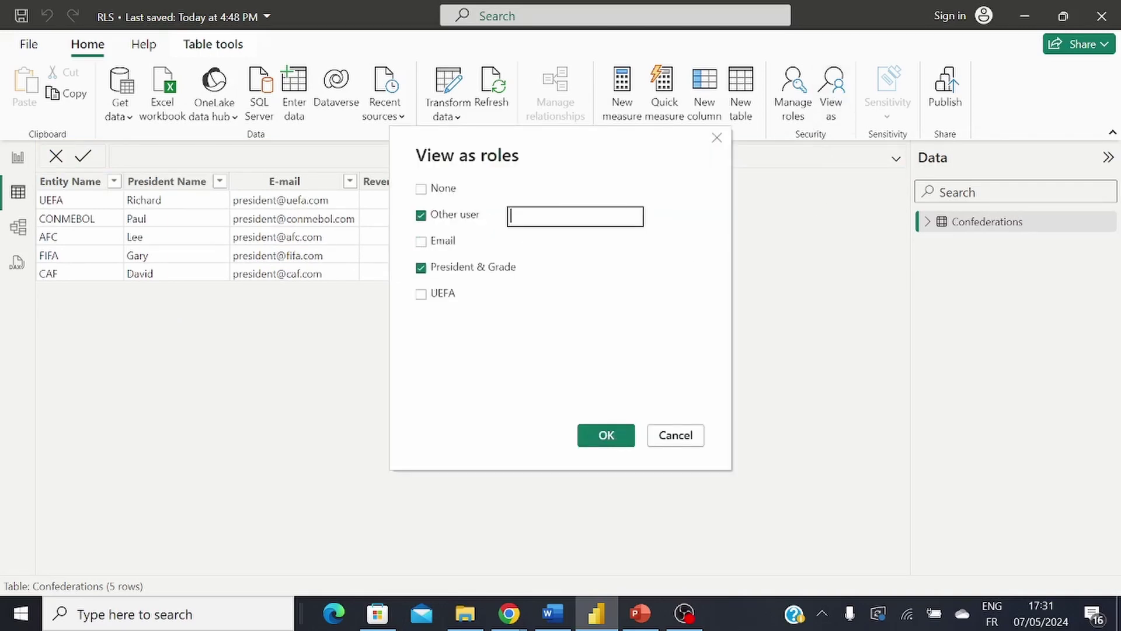
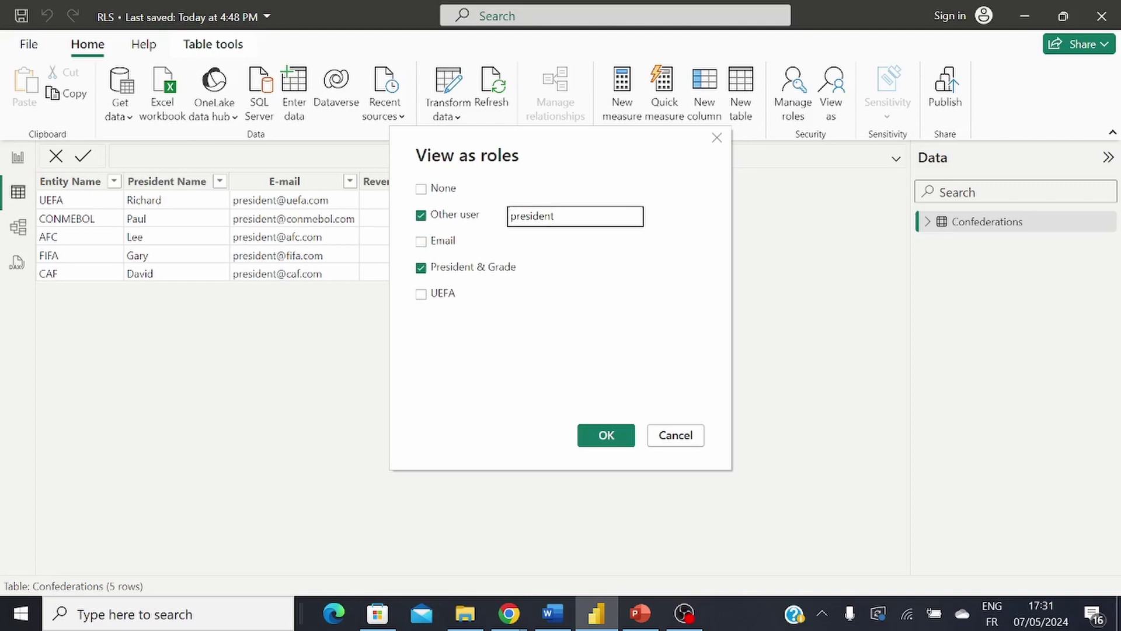
left_click(605, 436)
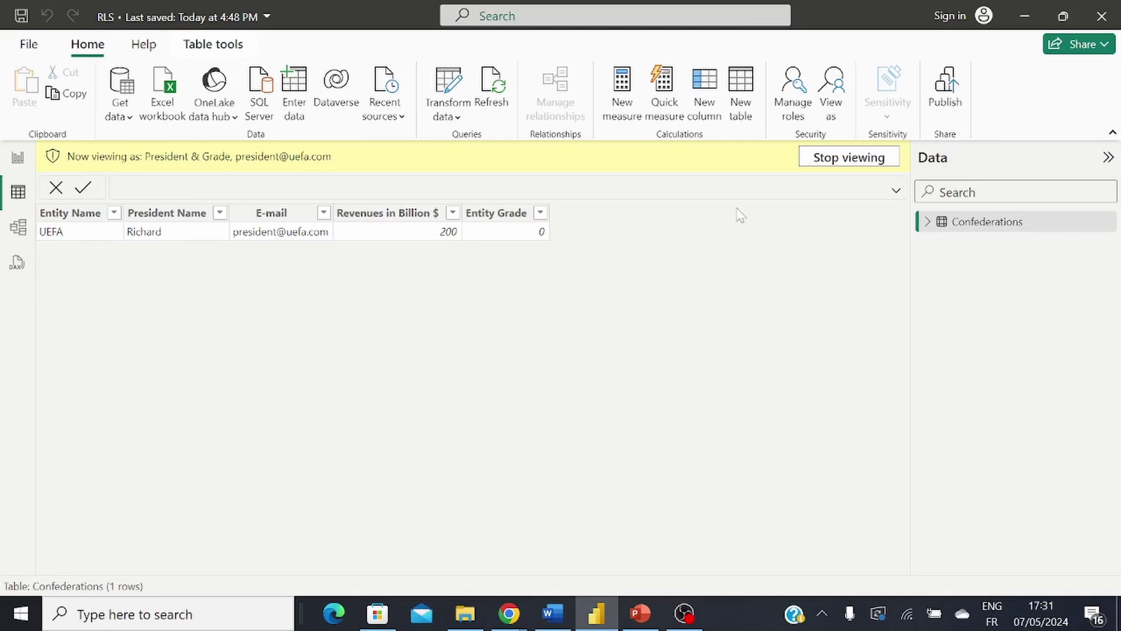
Step: End the UEFA preview and review the President & Grade filter in Manage roles before closing it
left_click(874, 162)
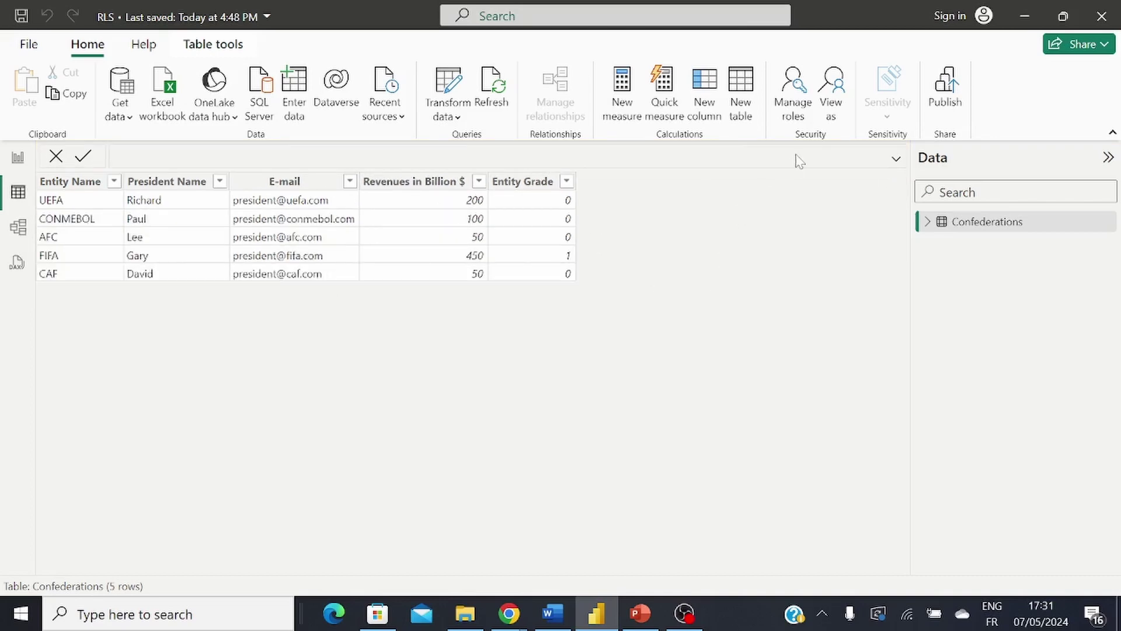
left_click(809, 119)
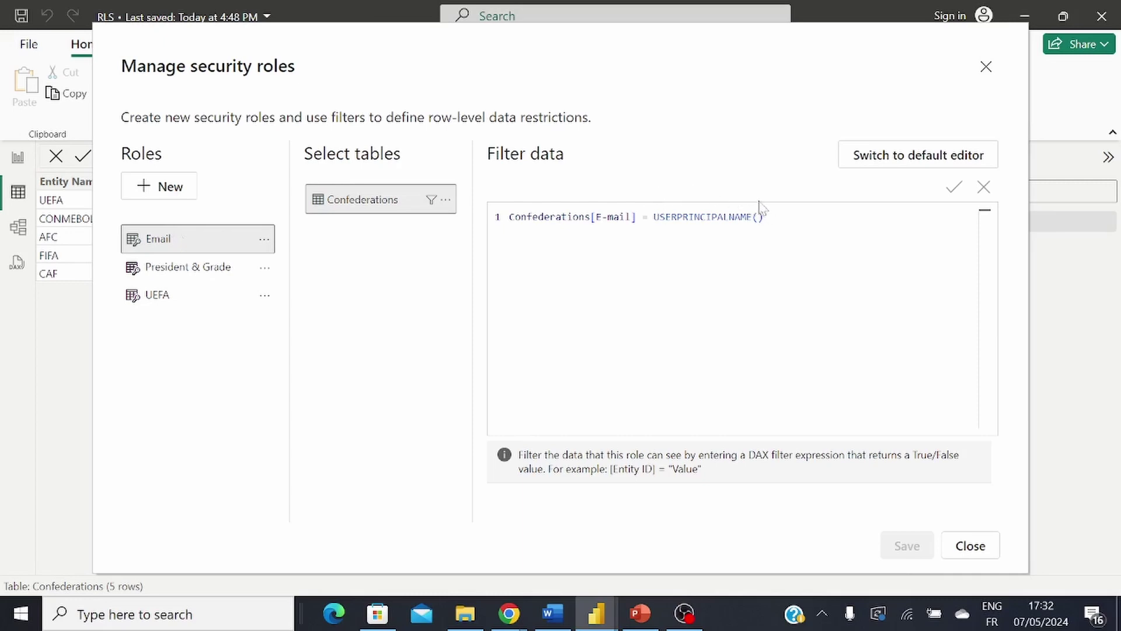
left_click(199, 277)
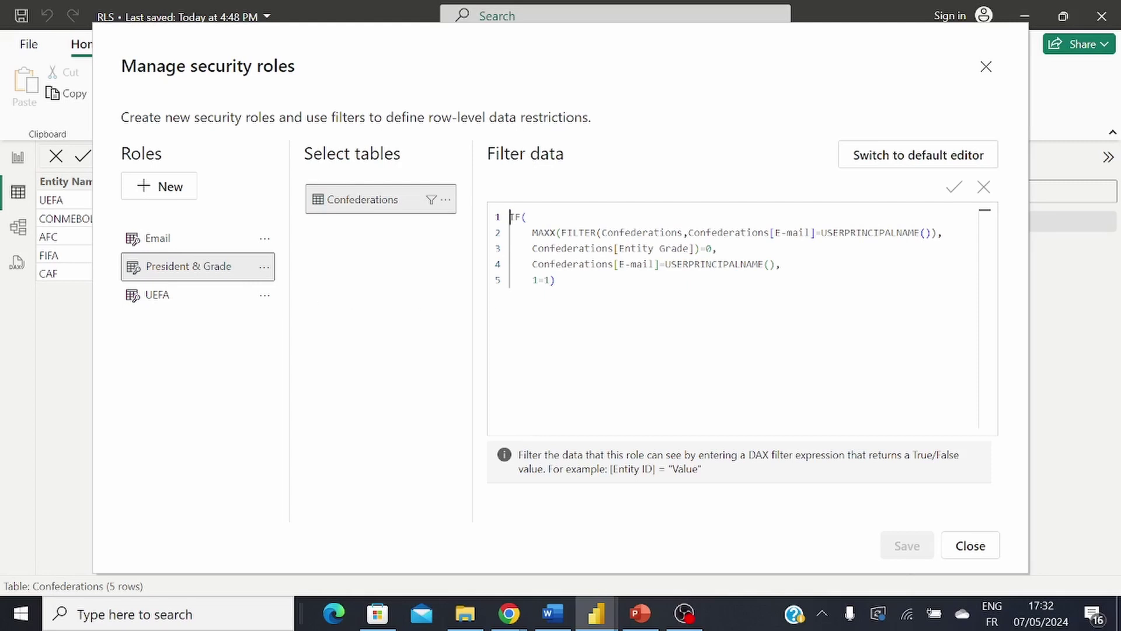
left_click(970, 548)
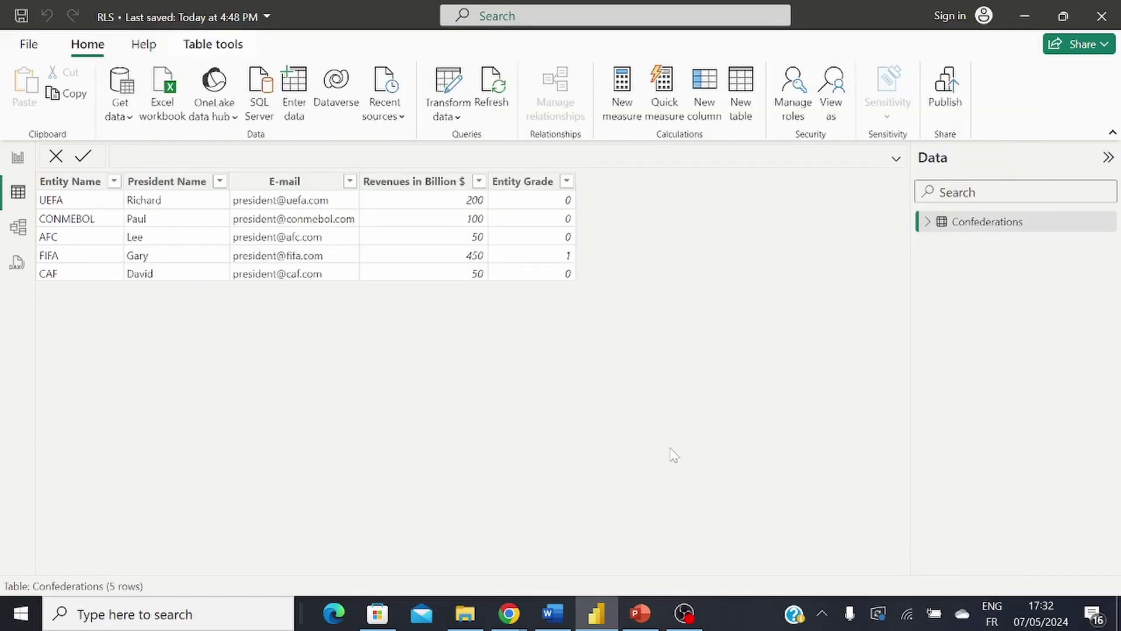